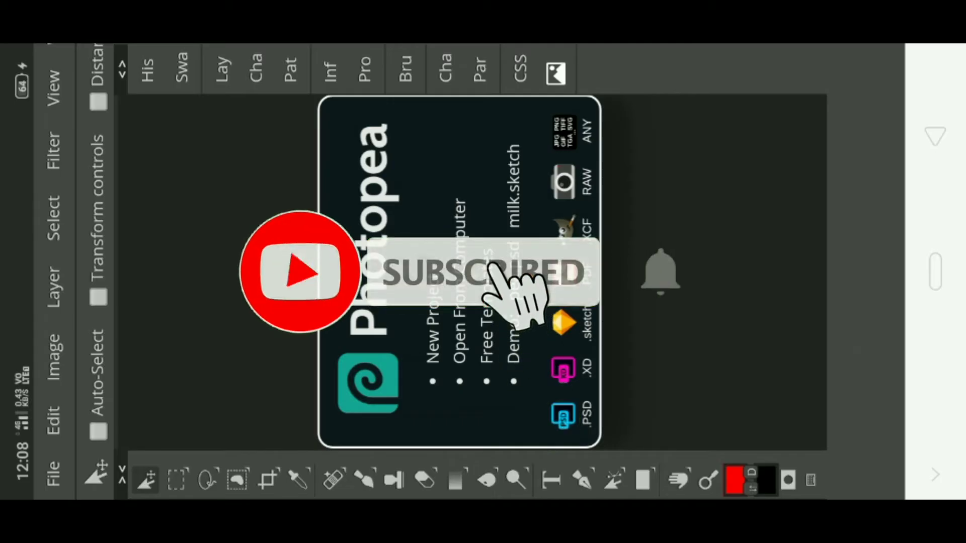
Start opening an image from the device through the File menu
click(53, 472)
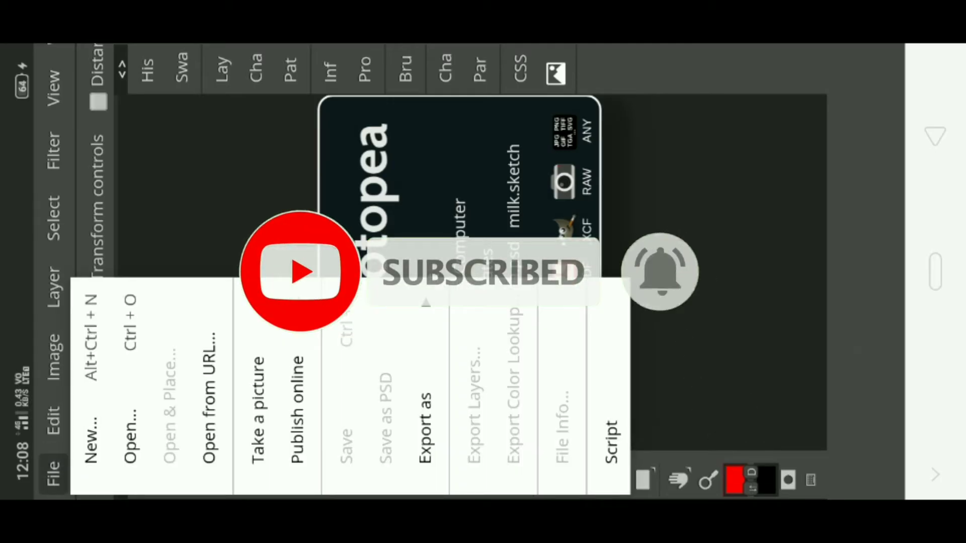
click(194, 224)
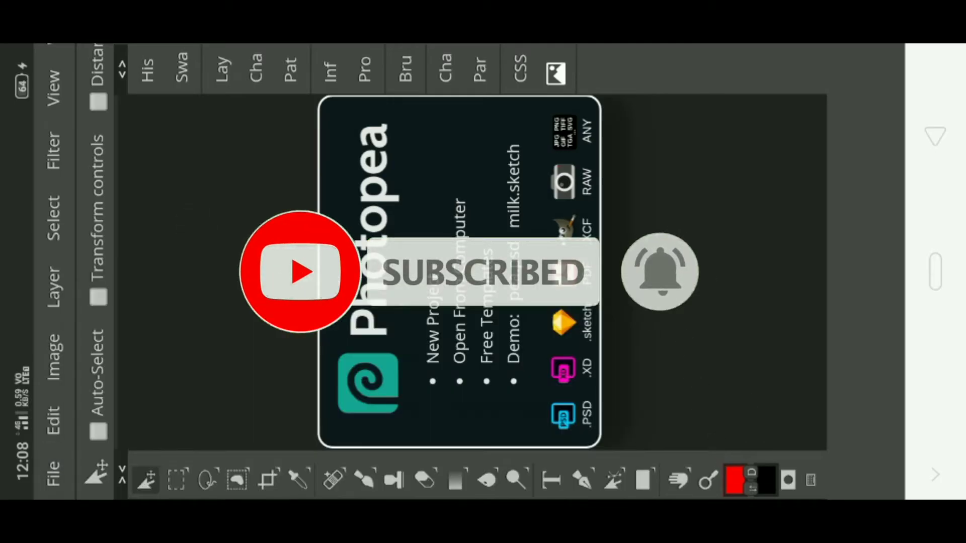
click(53, 473)
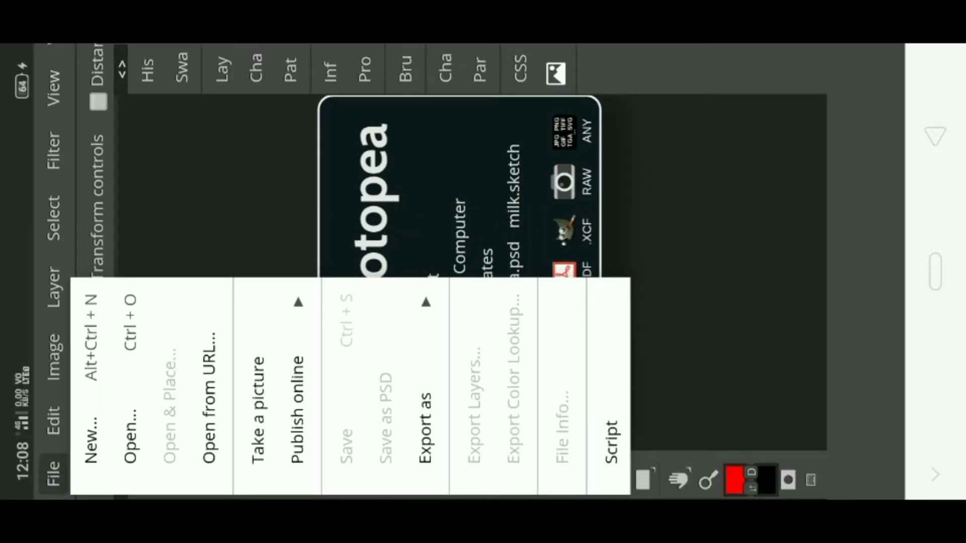
click(140, 326)
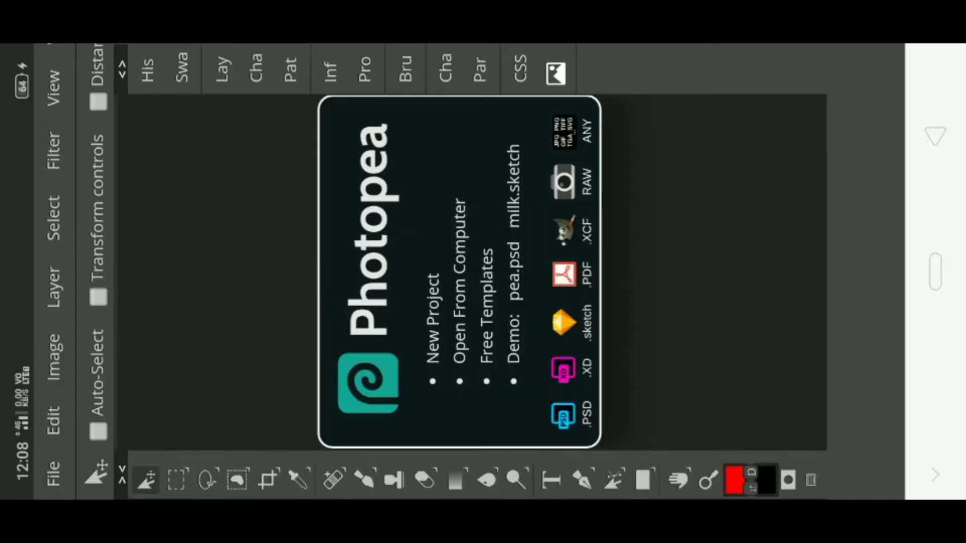
click(459, 282)
Browse to the Download folder and load the acne cheek photo 'images'
click(739, 103)
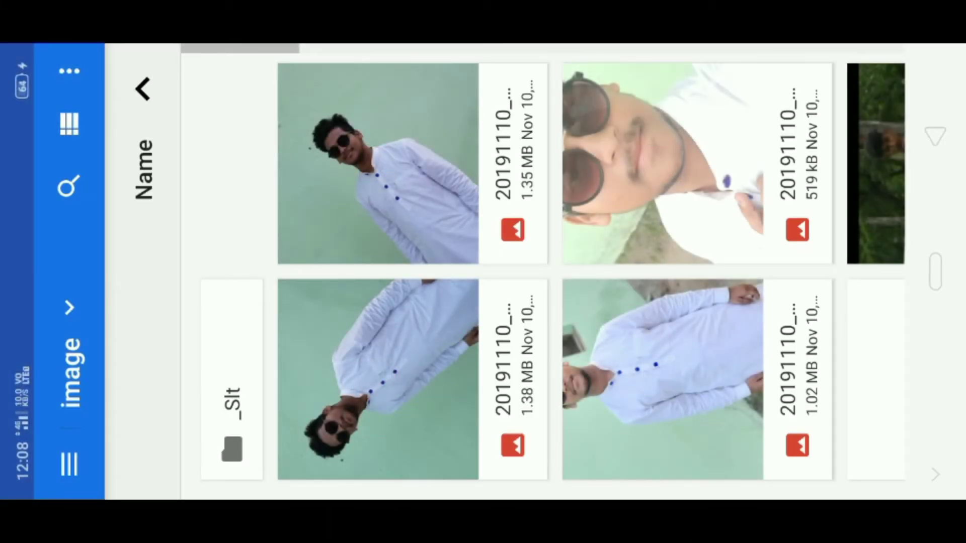
click(70, 308)
click(75, 342)
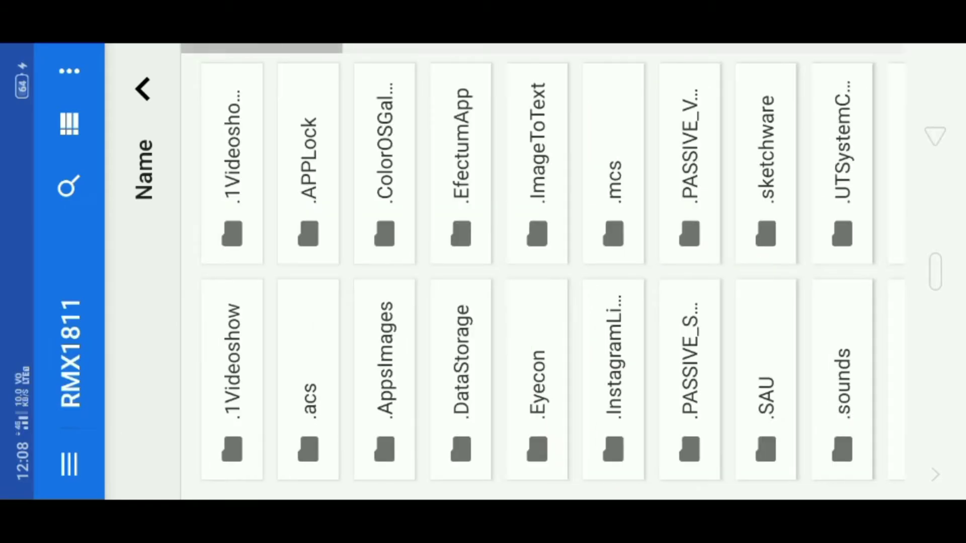
click(70, 453)
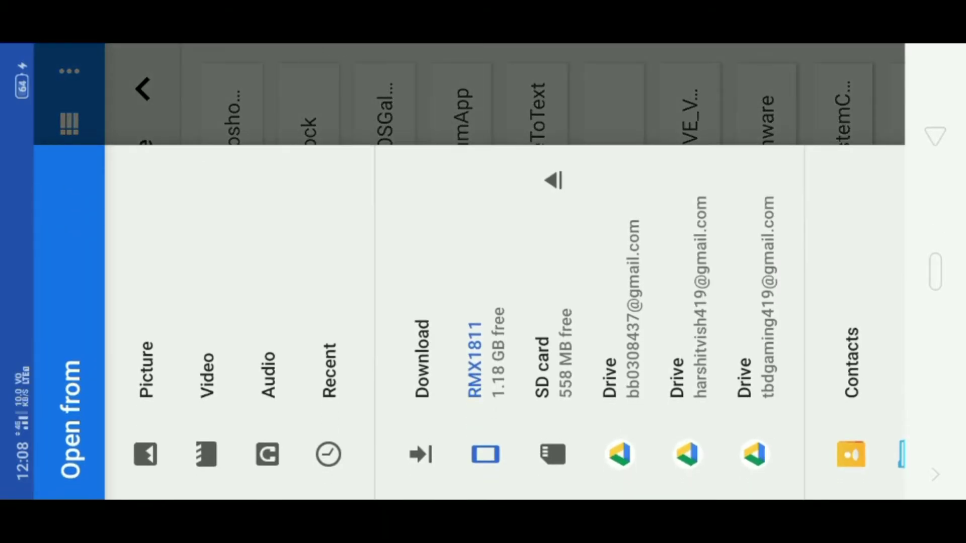
click(421, 352)
scroll(388, 258, right, 2)
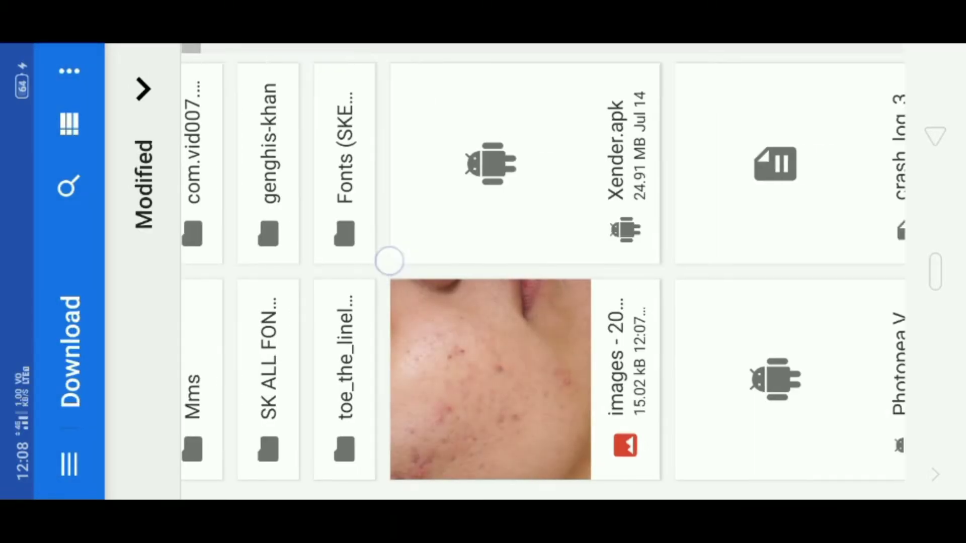
click(452, 378)
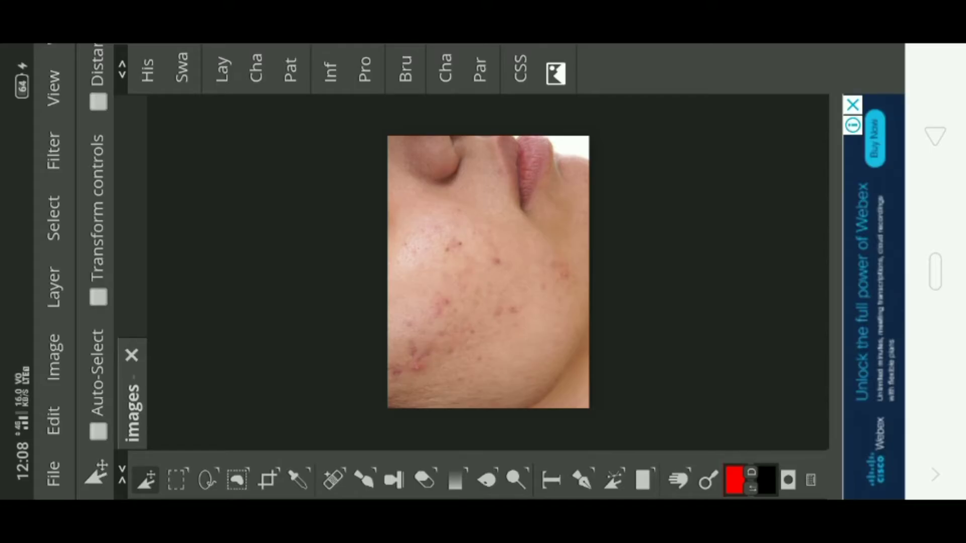
Zoom in and out on the cheek photo with the Hand tool to inspect the acne
click(678, 479)
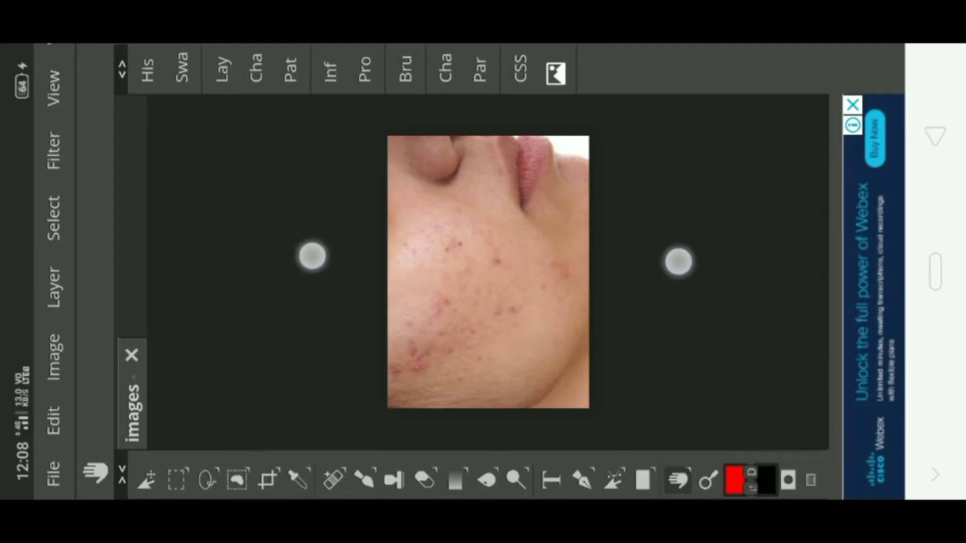
scroll(493, 258, up, 3)
scroll(487, 201, up, 2)
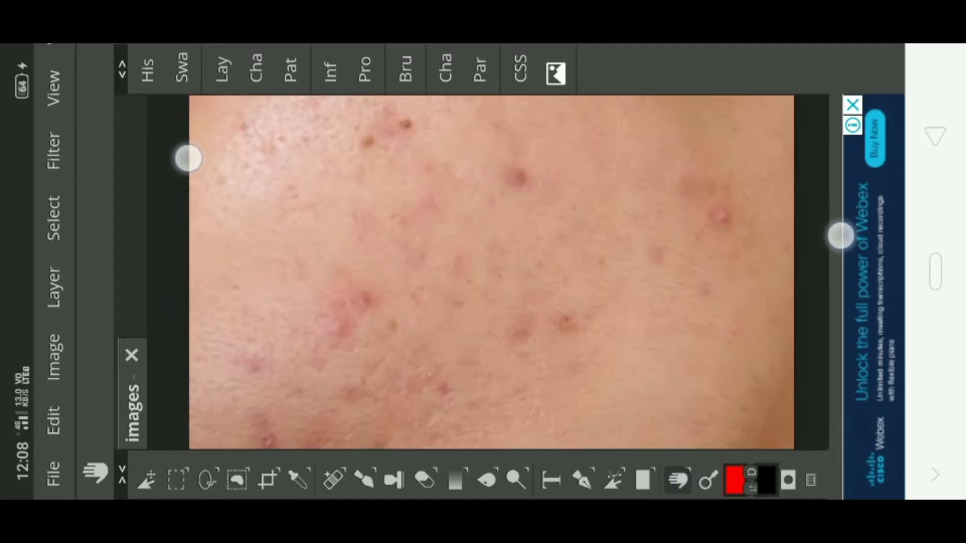
scroll(487, 201, down, 3)
scroll(505, 207, up, 1)
scroll(505, 206, up, 3)
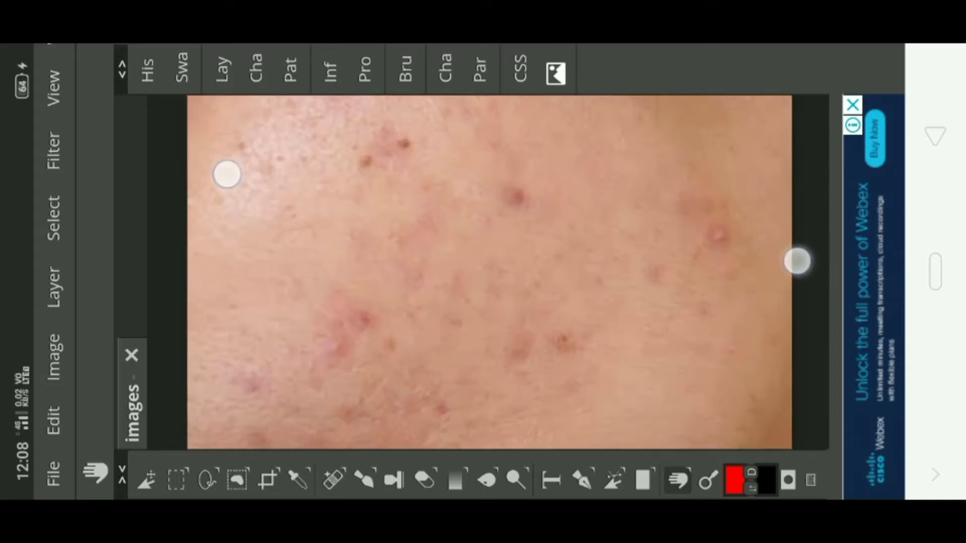
scroll(505, 206, down, 3)
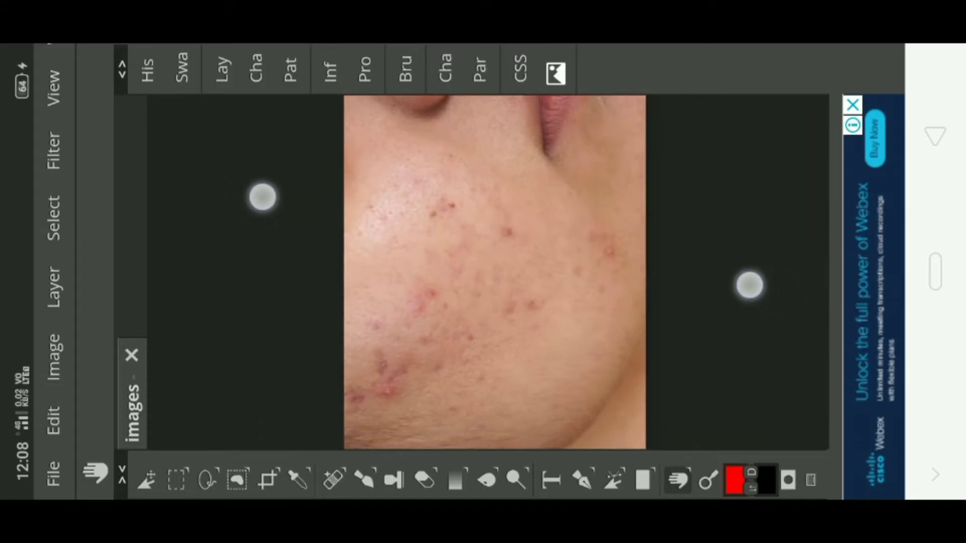
scroll(503, 241, down, 2)
scroll(479, 230, left, 1)
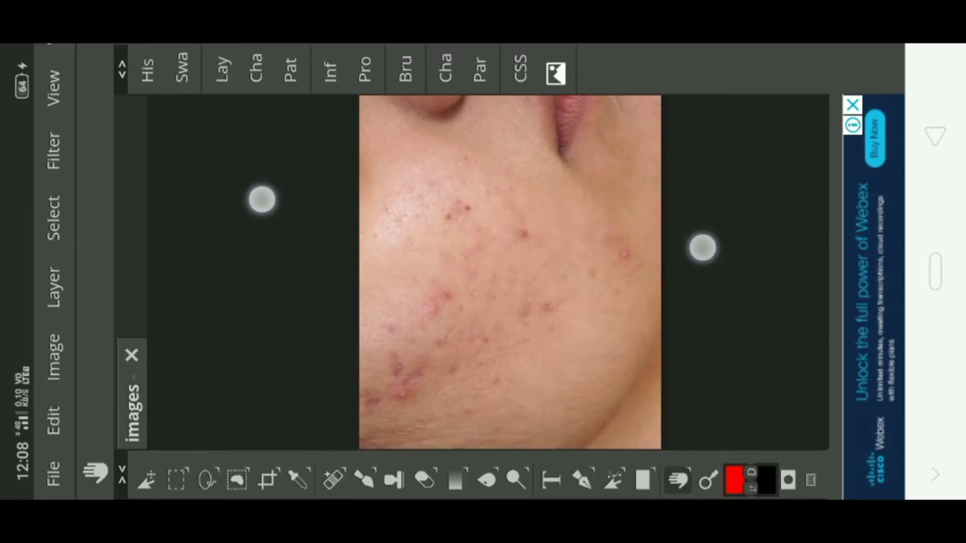
click(333, 479)
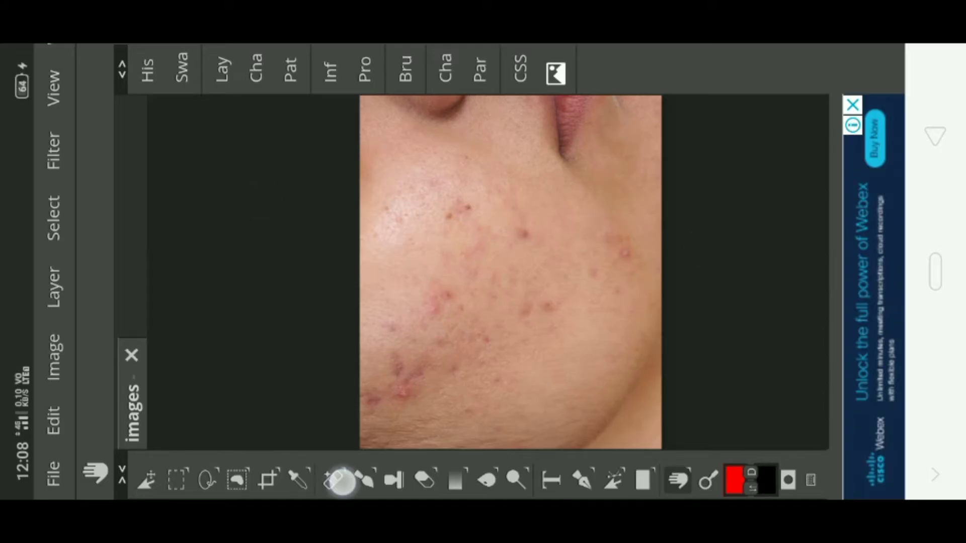
Patch the lower-cheek acne with clear skin sampled from the upper left
click(412, 373)
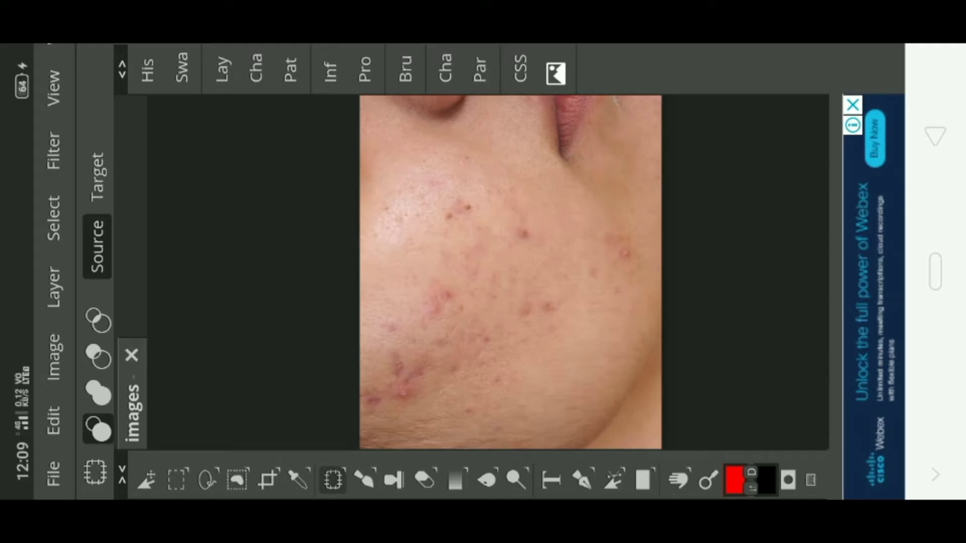
drag(418, 317, 414, 296)
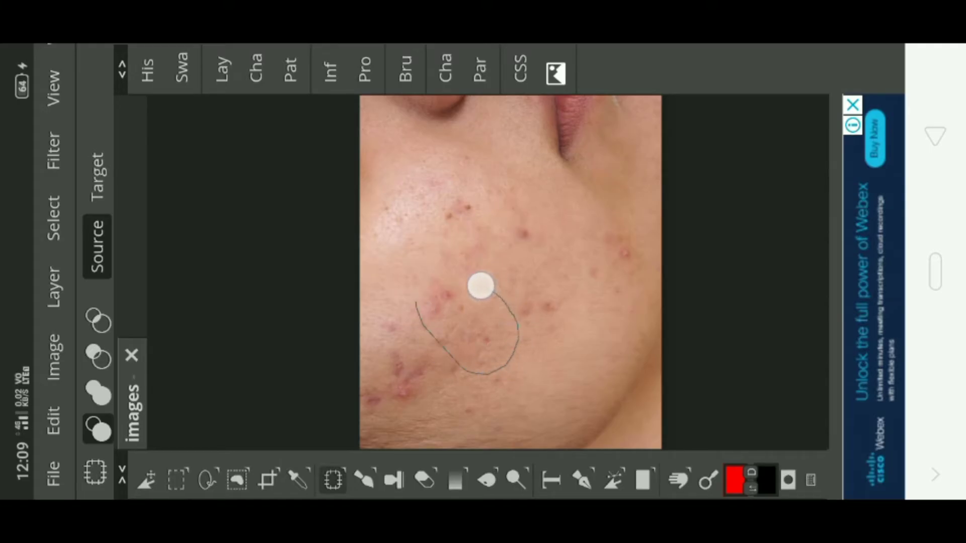
mouse_move(467, 327)
mouse_down()
mouse_move(429, 199)
mouse_move(398, 184)
mouse_up()
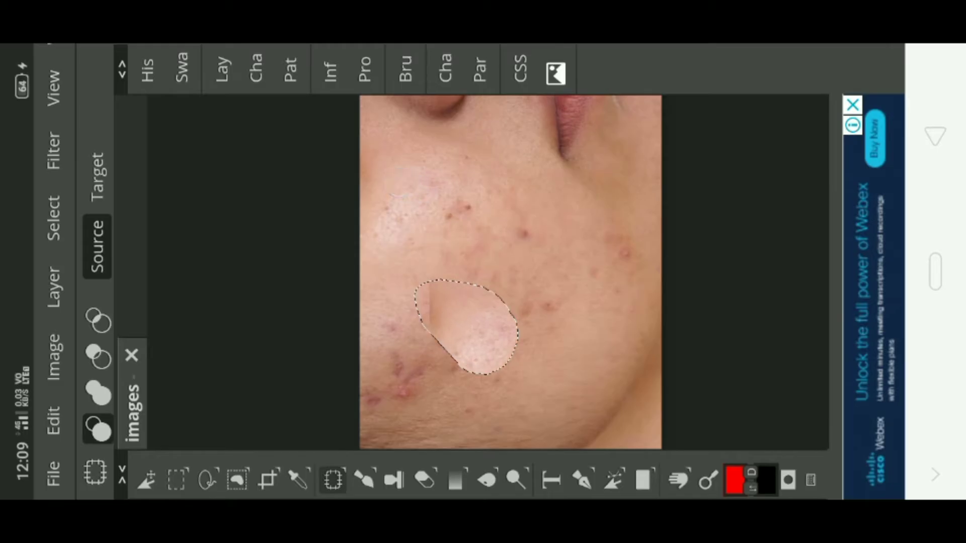
mouse_move(479, 260)
mouse_down()
mouse_move(546, 332)
mouse_move(577, 311)
mouse_move(553, 224)
mouse_move(502, 194)
mouse_move(471, 267)
mouse_move(523, 282)
mouse_up()
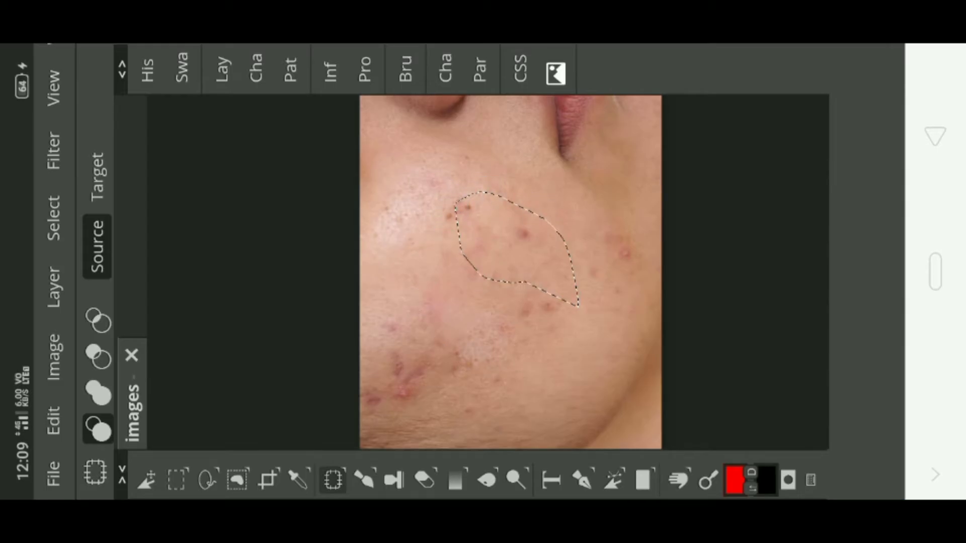
drag(468, 211, 407, 180)
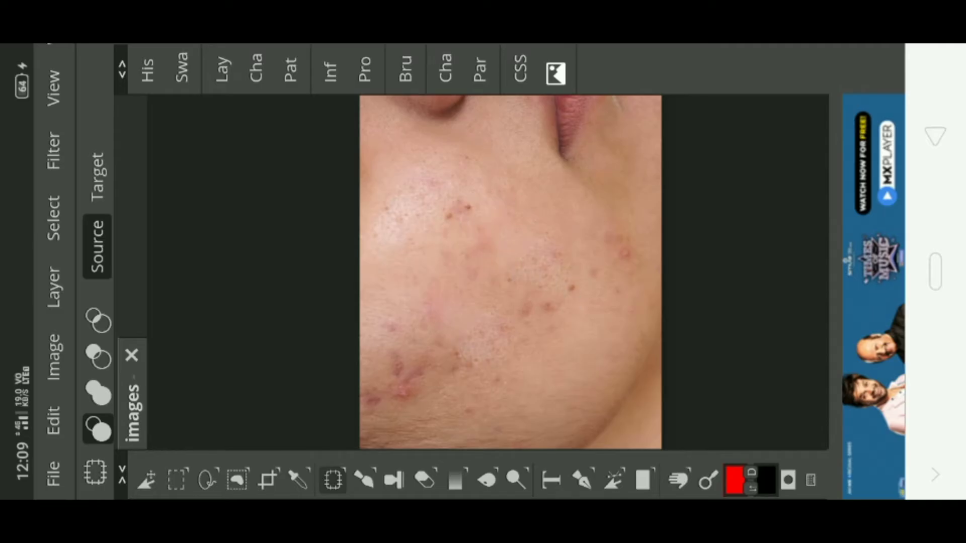
Outline the mid-cheek acne cluster and fill it with skin from near the nose
mouse_move(386, 327)
mouse_down()
mouse_move(360, 375)
mouse_move(416, 416)
mouse_move(461, 366)
mouse_move(417, 323)
mouse_move(405, 381)
mouse_move(415, 203)
mouse_move(375, 269)
mouse_up()
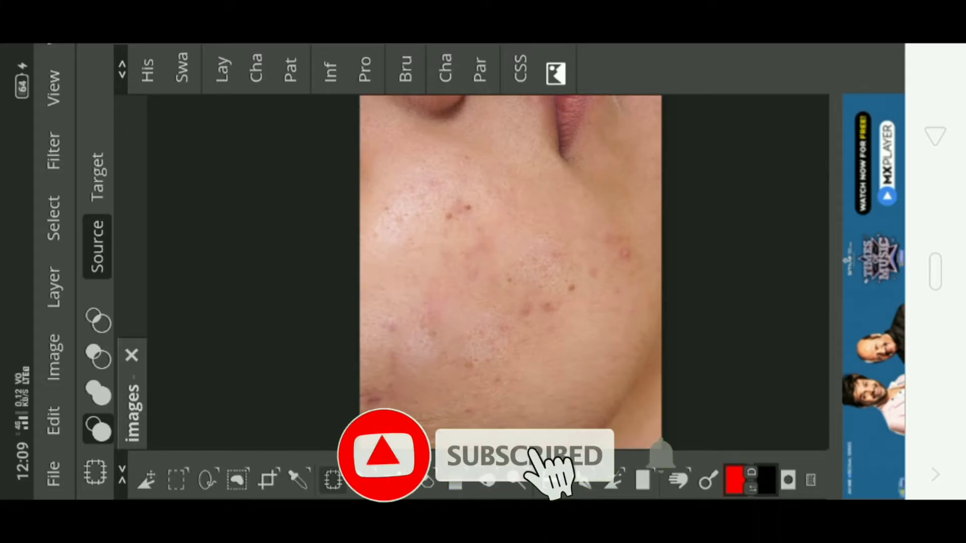
mouse_move(442, 287)
mouse_down()
mouse_move(543, 357)
mouse_move(587, 265)
mouse_move(483, 241)
mouse_move(444, 284)
mouse_up()
mouse_move(526, 285)
mouse_down()
mouse_move(446, 211)
mouse_move(403, 149)
mouse_up()
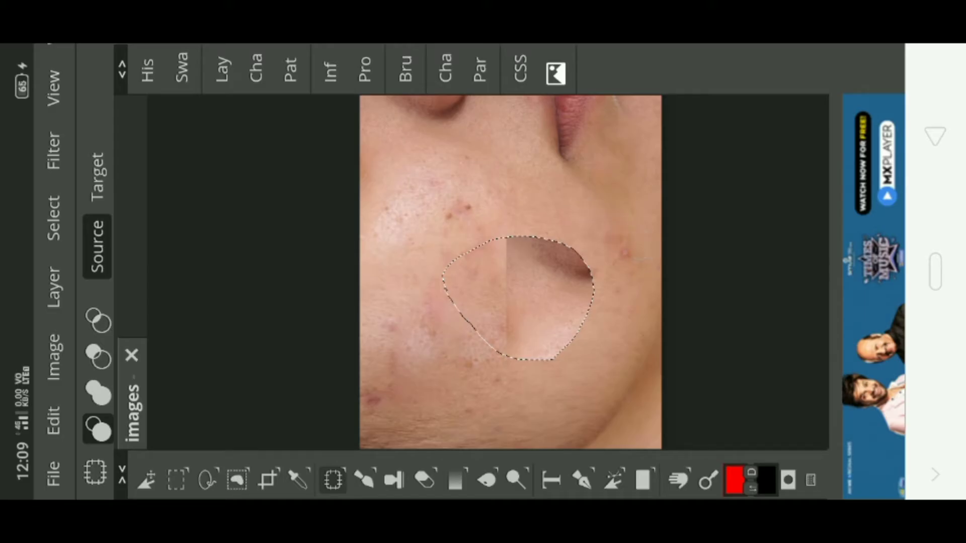
Patch two spots on the right cheek with clear skin from the upper left
mouse_move(573, 237)
mouse_down()
mouse_move(623, 225)
mouse_move(631, 291)
mouse_move(587, 223)
mouse_move(526, 207)
mouse_move(515, 183)
mouse_up()
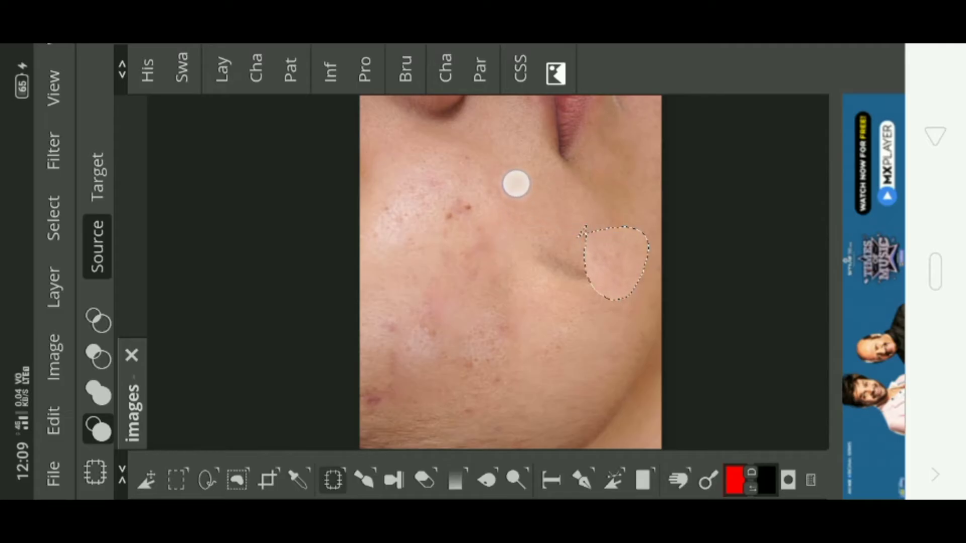
drag(589, 176, 589, 177)
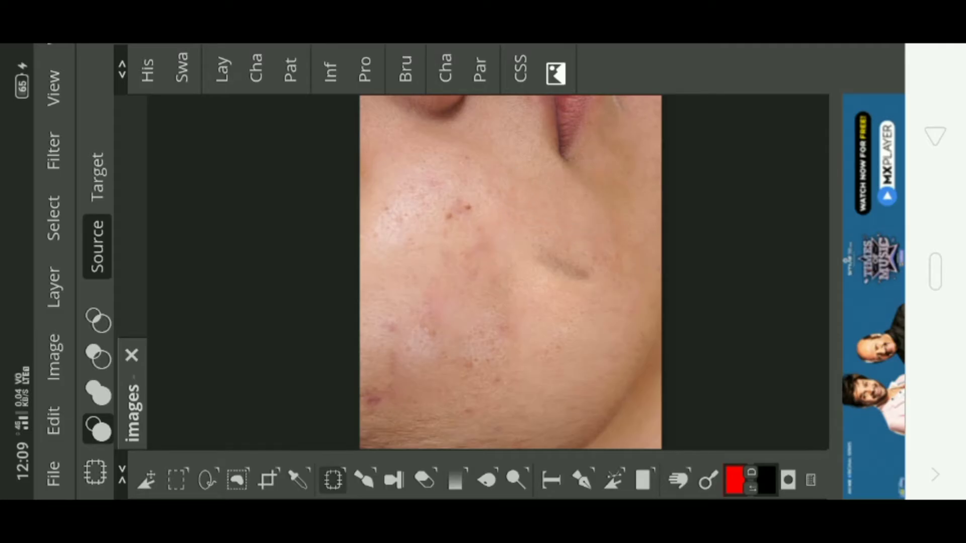
mouse_move(518, 264)
mouse_down()
mouse_move(588, 289)
mouse_move(549, 235)
mouse_move(512, 269)
mouse_up()
drag(567, 255, 521, 146)
click(588, 189)
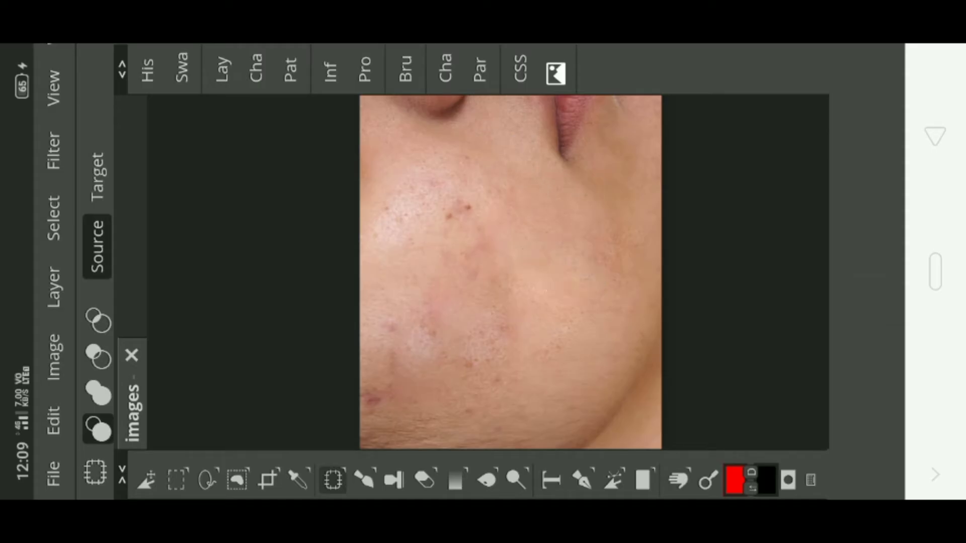
Patch the lower and mid-lower cheek spots, then outline an upper-cheek spot
mouse_move(439, 367)
mouse_down()
mouse_move(563, 369)
mouse_move(448, 302)
mouse_move(436, 355)
mouse_up()
mouse_move(519, 342)
mouse_down()
mouse_move(497, 305)
mouse_move(508, 211)
mouse_up()
click(588, 189)
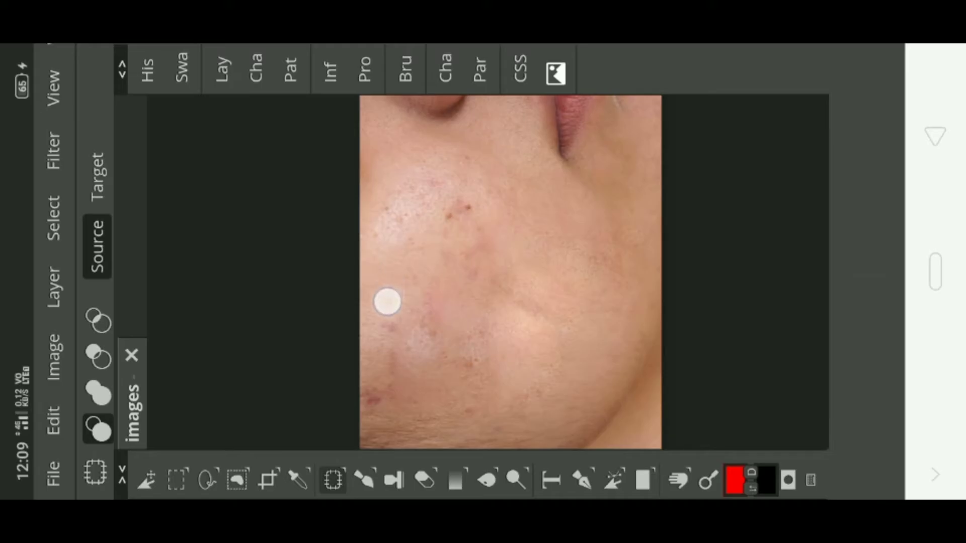
mouse_move(387, 302)
mouse_down()
mouse_move(478, 358)
mouse_move(397, 306)
mouse_up()
drag(442, 283, 440, 261)
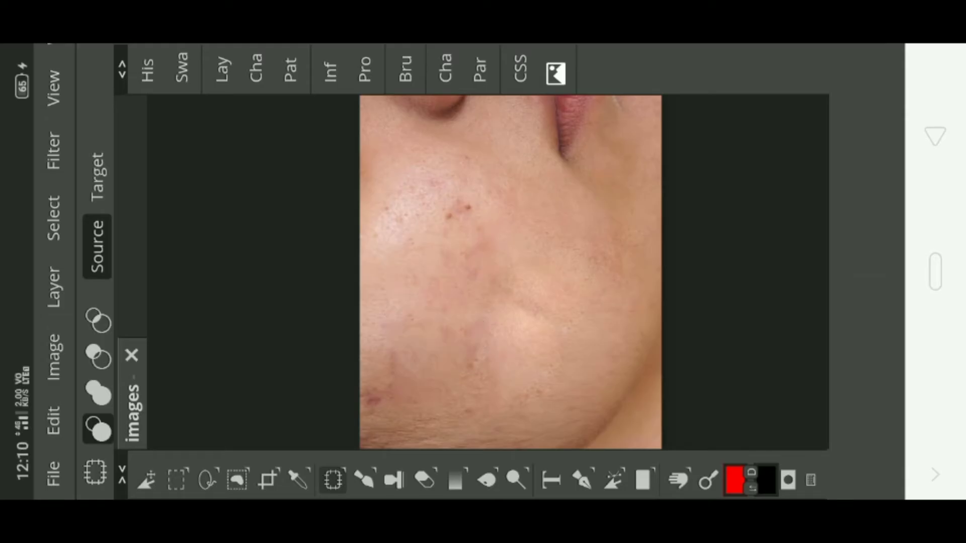
mouse_move(440, 249)
mouse_down()
mouse_move(457, 237)
mouse_move(433, 187)
mouse_move(441, 250)
mouse_up()
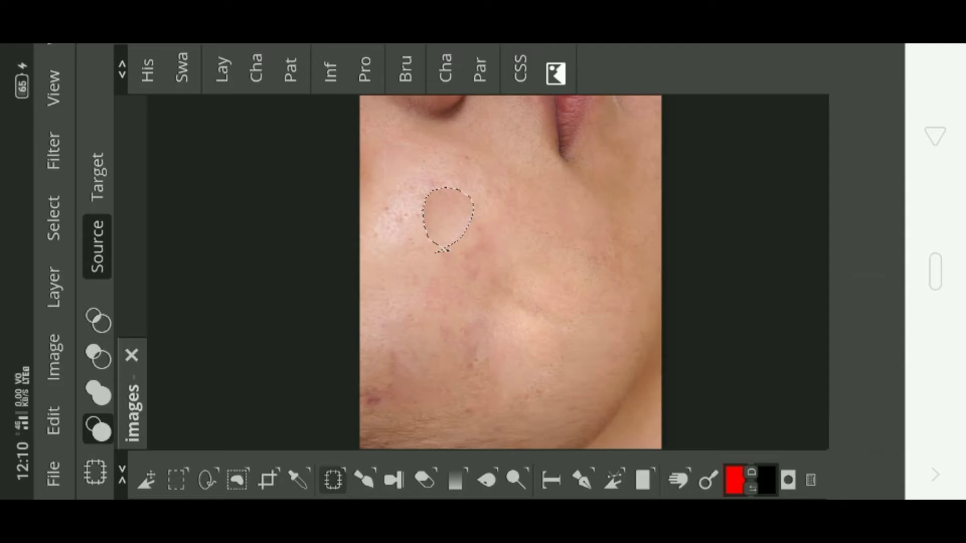
Patch the upper-left cheek spot and a mid-cheek spot, deselecting after each
click(468, 163)
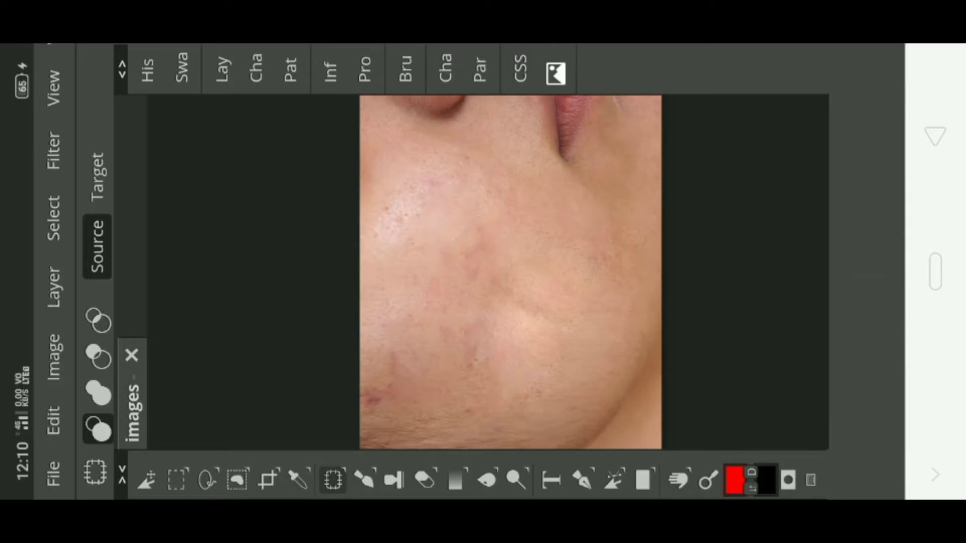
mouse_move(397, 187)
mouse_down()
mouse_move(380, 209)
mouse_move(426, 198)
mouse_move(390, 200)
mouse_move(403, 156)
mouse_move(453, 145)
mouse_up()
key(ctrl+shift+a)
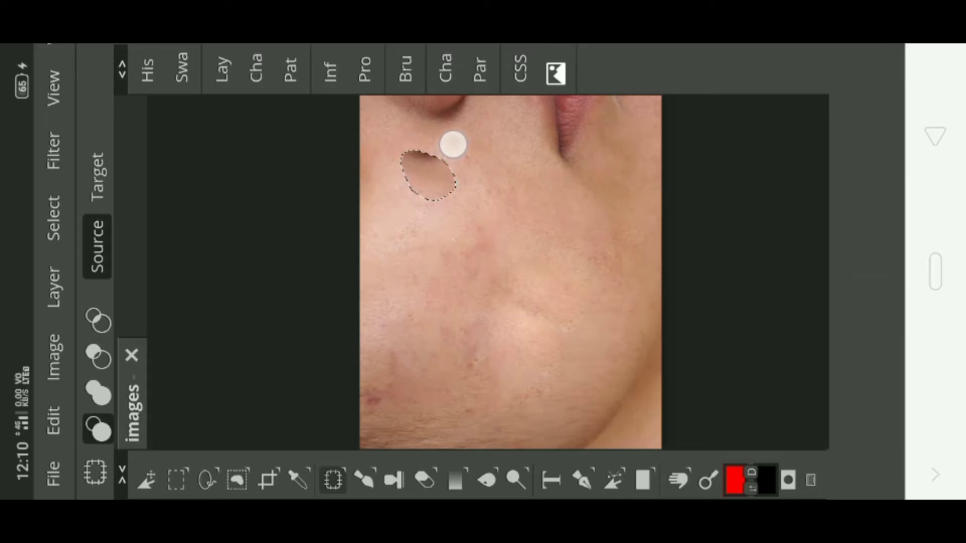
key(ctrl+shift+a)
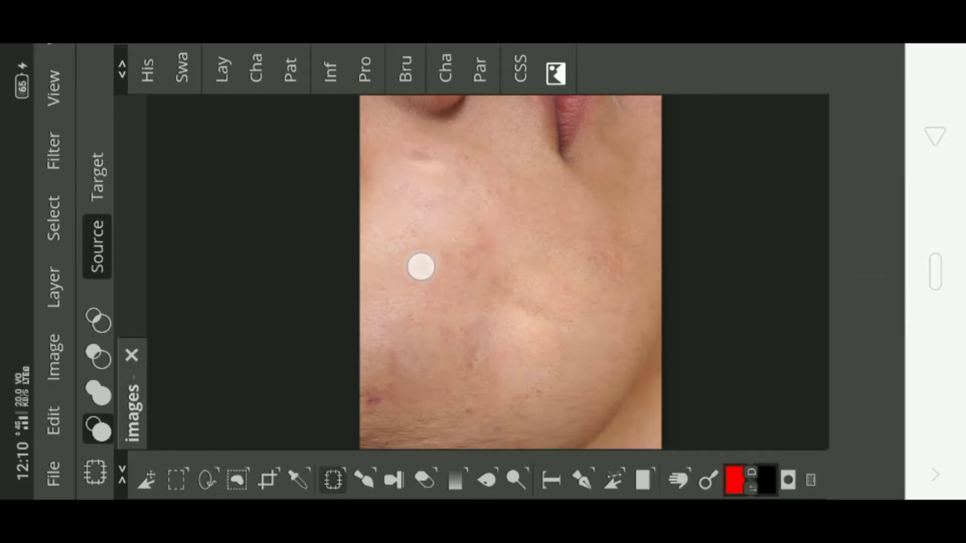
drag(420, 266, 518, 332)
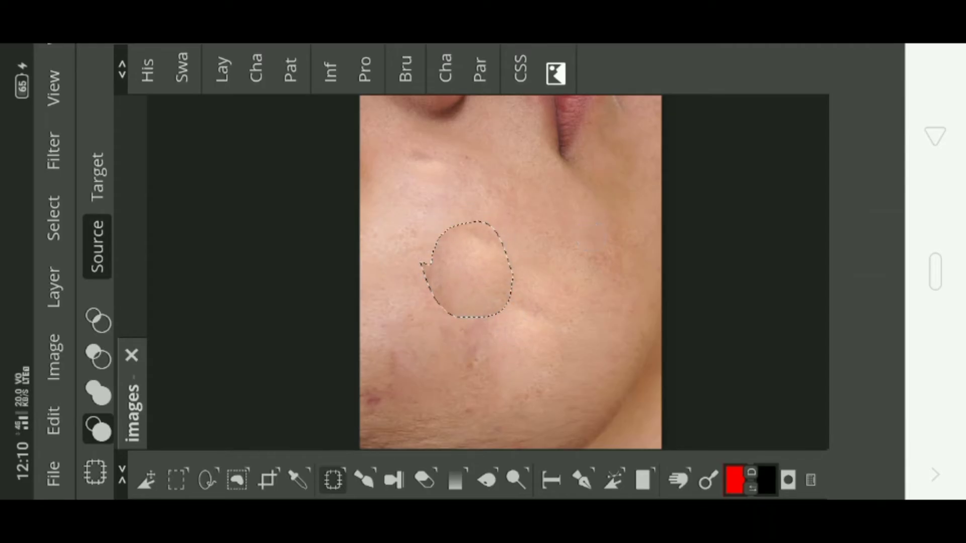
key(ctrl+d)
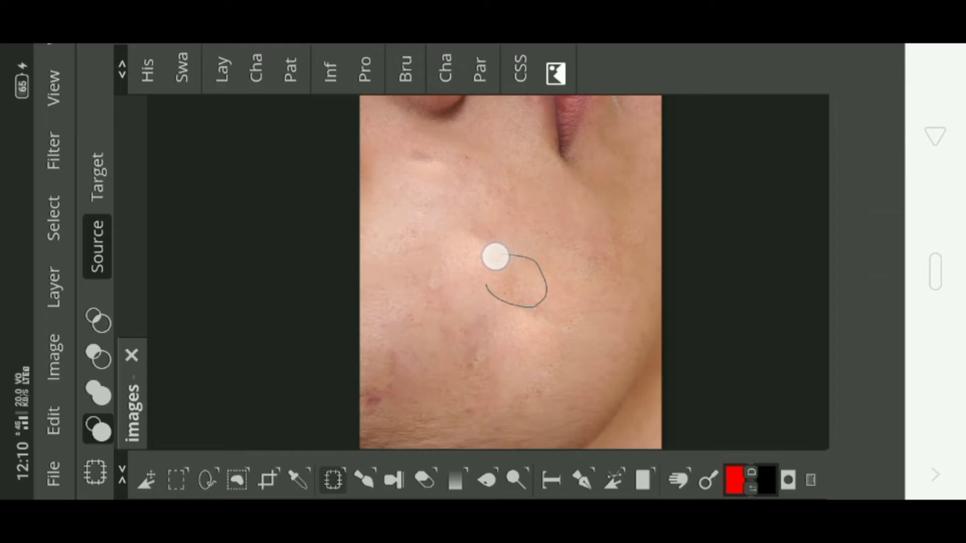
Patch three more small spots across the mid and upper-left cheek
mouse_move(490, 284)
mouse_down()
mouse_move(511, 281)
mouse_move(519, 349)
mouse_up()
click(599, 240)
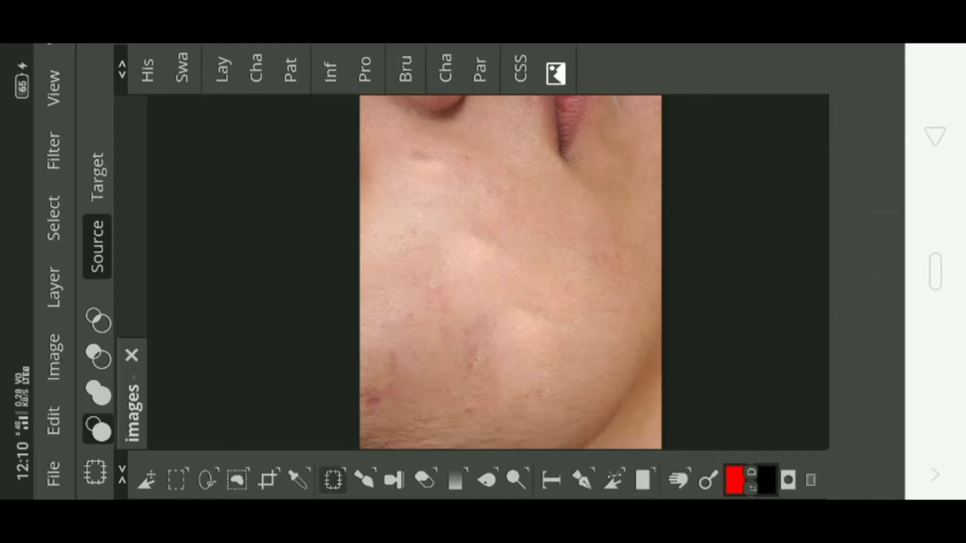
mouse_move(442, 213)
mouse_down()
mouse_move(500, 254)
mouse_move(451, 206)
mouse_up()
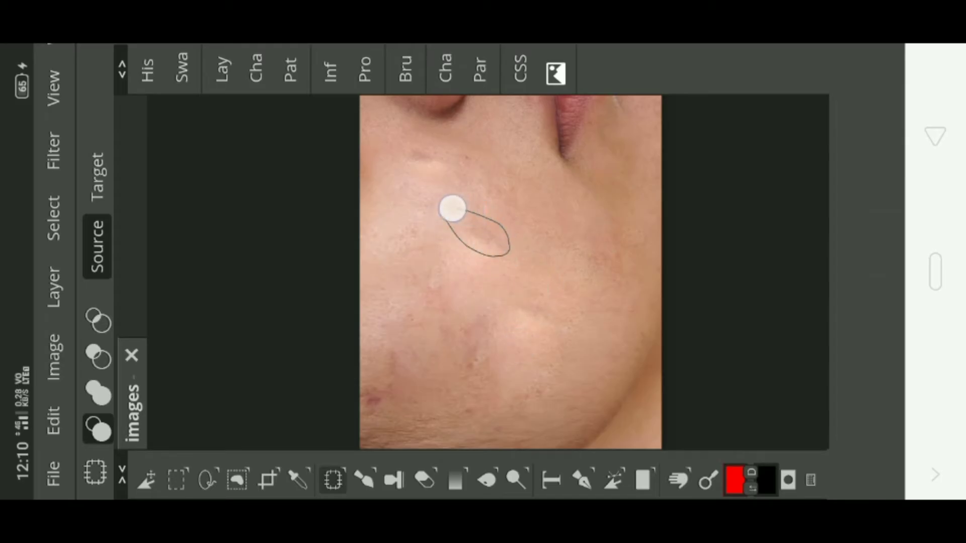
click(500, 173)
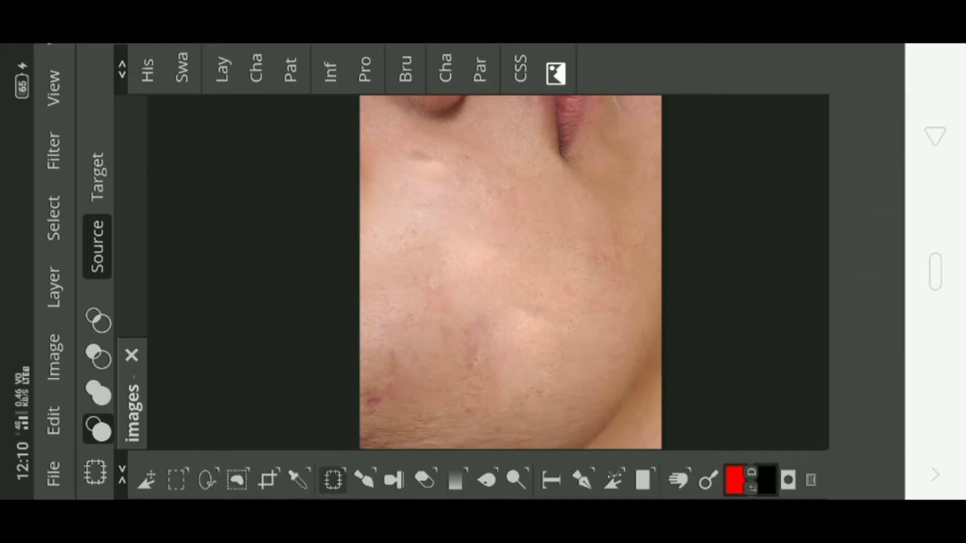
mouse_move(410, 179)
mouse_down()
mouse_move(451, 170)
mouse_move(403, 157)
mouse_move(406, 177)
mouse_up()
click(505, 208)
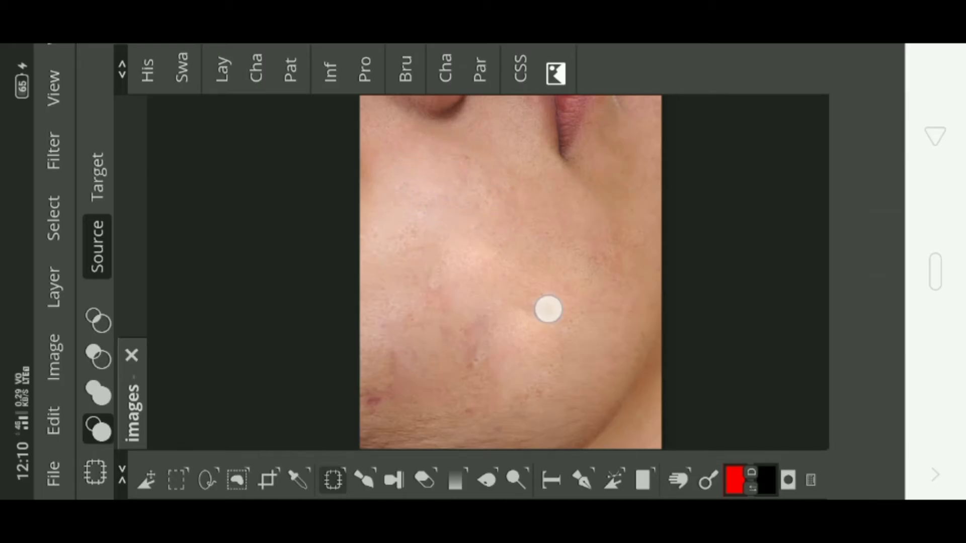
drag(548, 309, 569, 276)
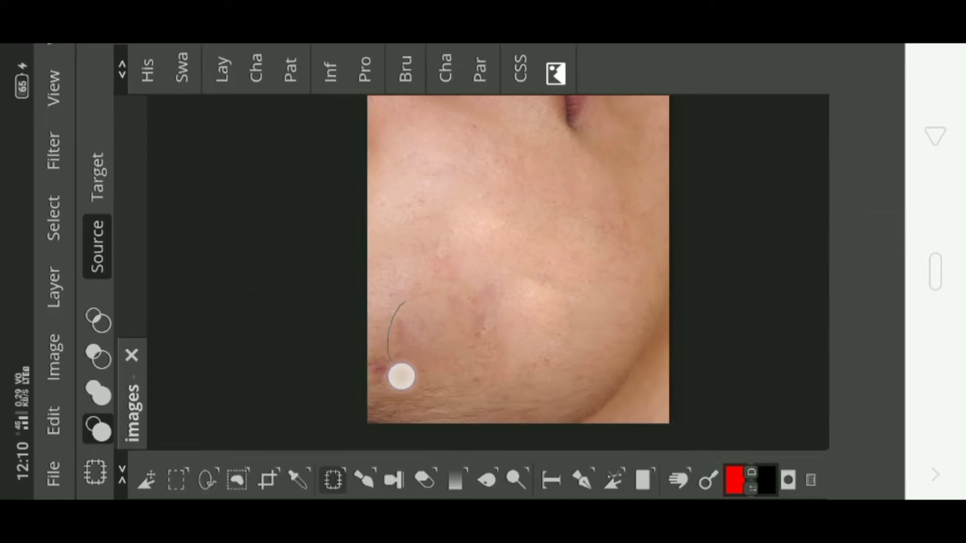
Patch the red blemishes on the lower-left cheek with nearby clearer skin
mouse_move(420, 307)
mouse_down()
mouse_move(370, 306)
mouse_move(423, 363)
mouse_move(366, 314)
mouse_move(381, 251)
mouse_move(358, 267)
mouse_up()
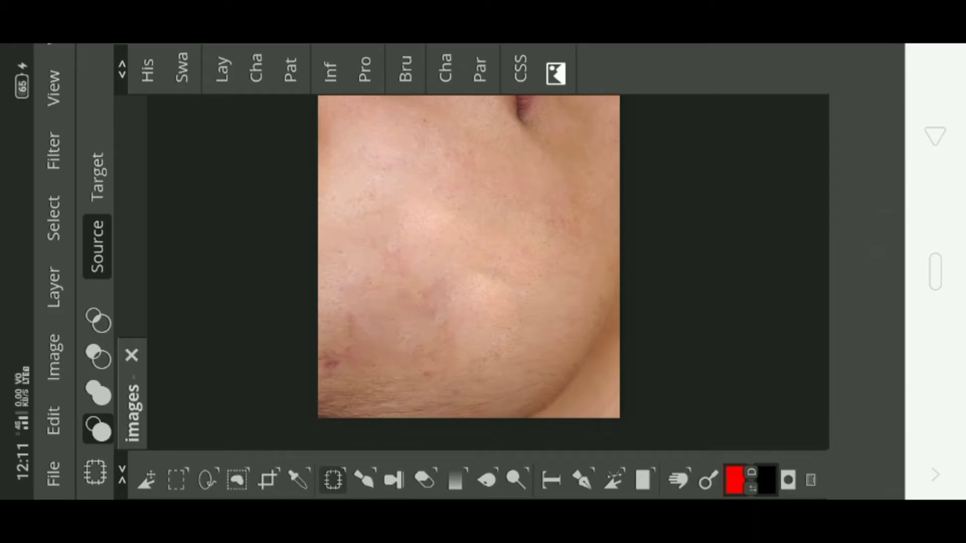
drag(358, 339, 362, 346)
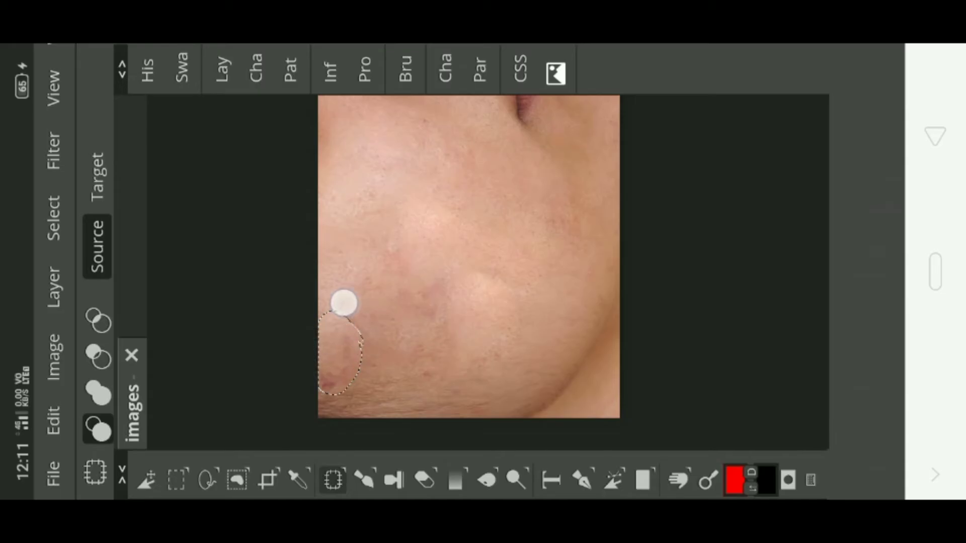
drag(343, 302, 347, 285)
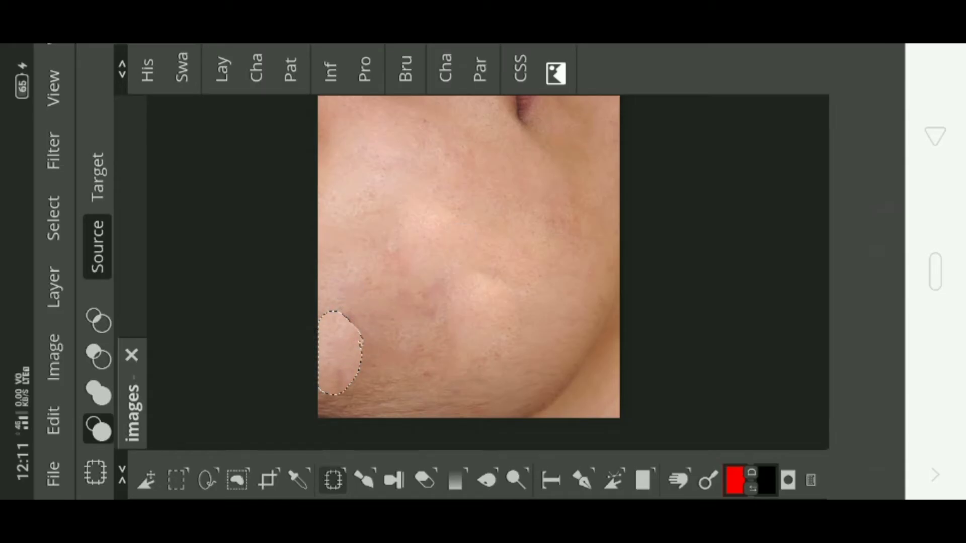
mouse_move(348, 289)
mouse_down()
mouse_move(347, 350)
mouse_move(348, 292)
mouse_up()
mouse_move(357, 332)
mouse_down()
mouse_move(370, 285)
mouse_move(438, 272)
mouse_move(407, 301)
mouse_move(403, 261)
mouse_up()
click(476, 248)
click(506, 223)
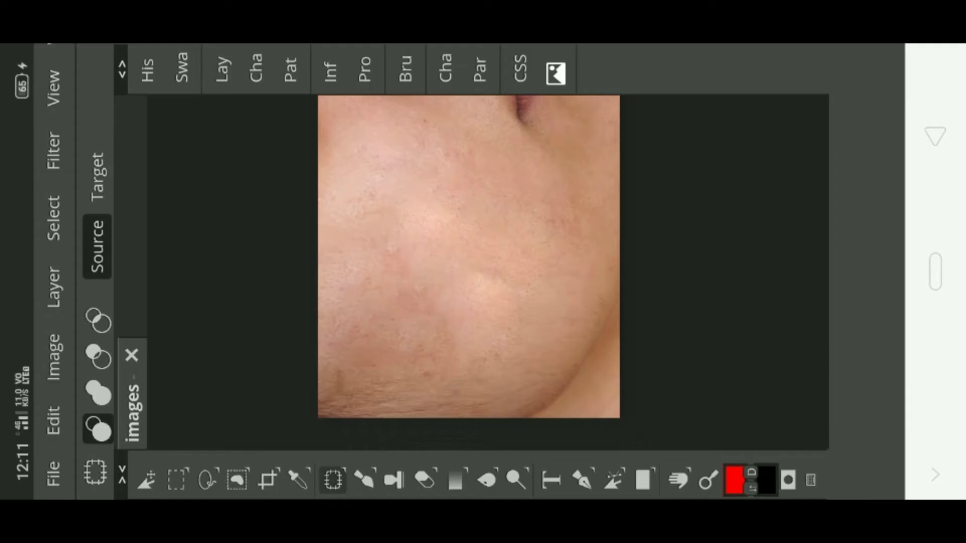
Cover a third lower-cheek blemish with skin from just below, then outline another
drag(409, 352, 411, 347)
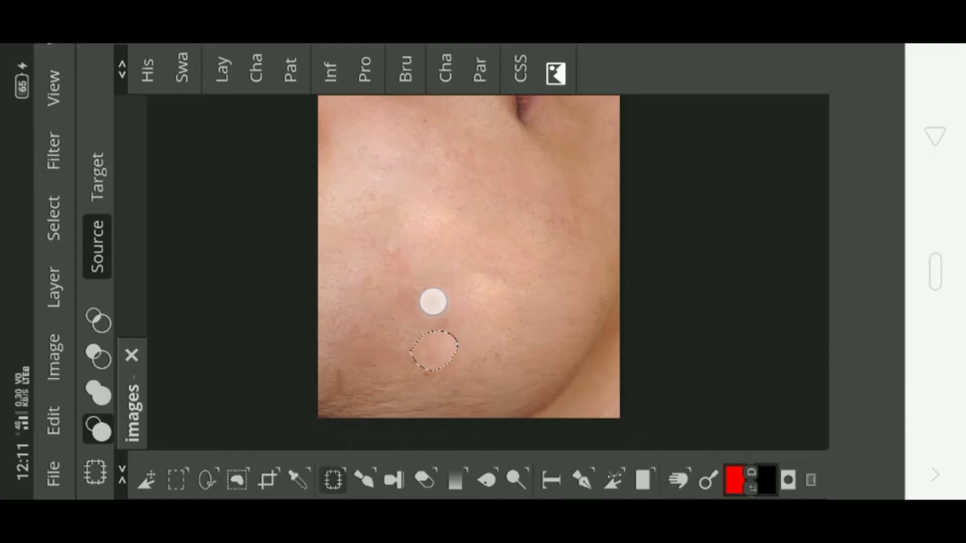
drag(420, 383, 438, 361)
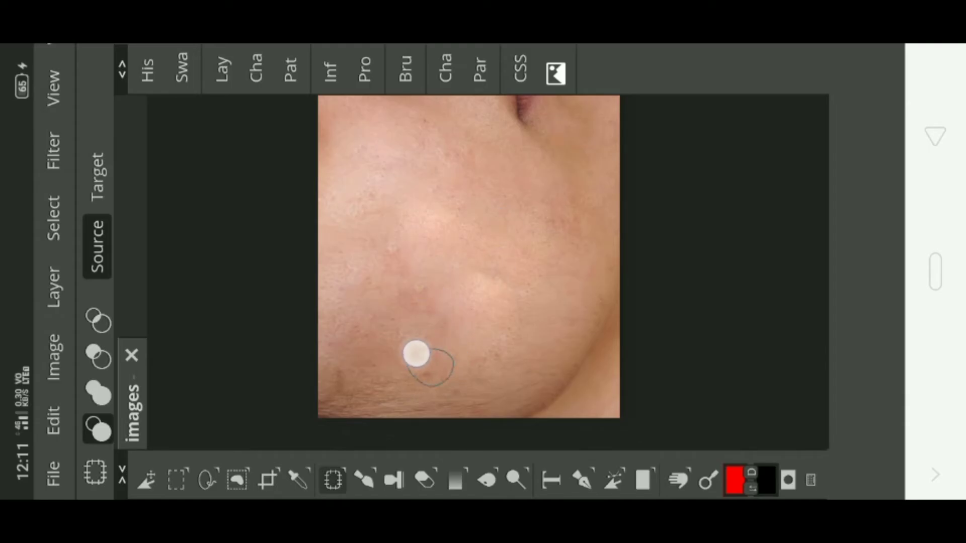
click(474, 313)
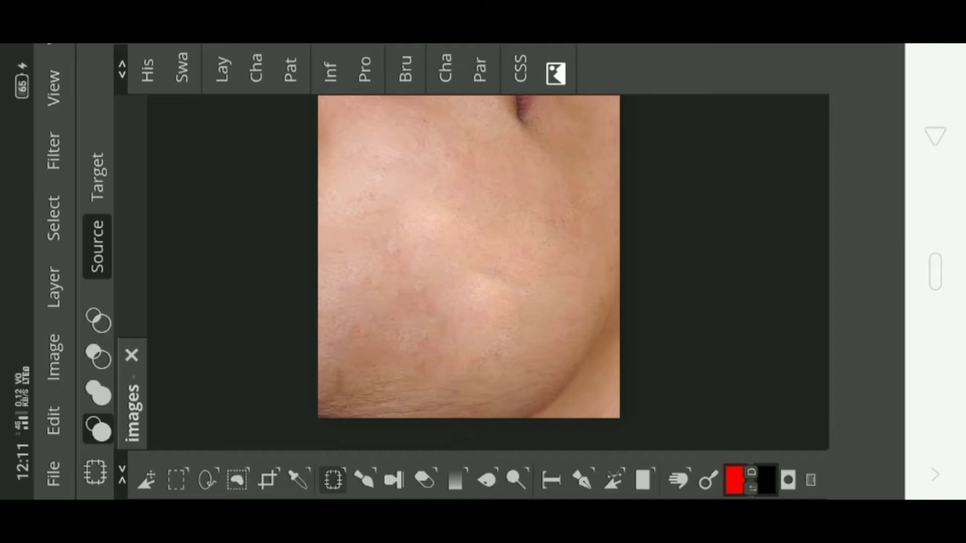
scroll(412, 292, up, 3)
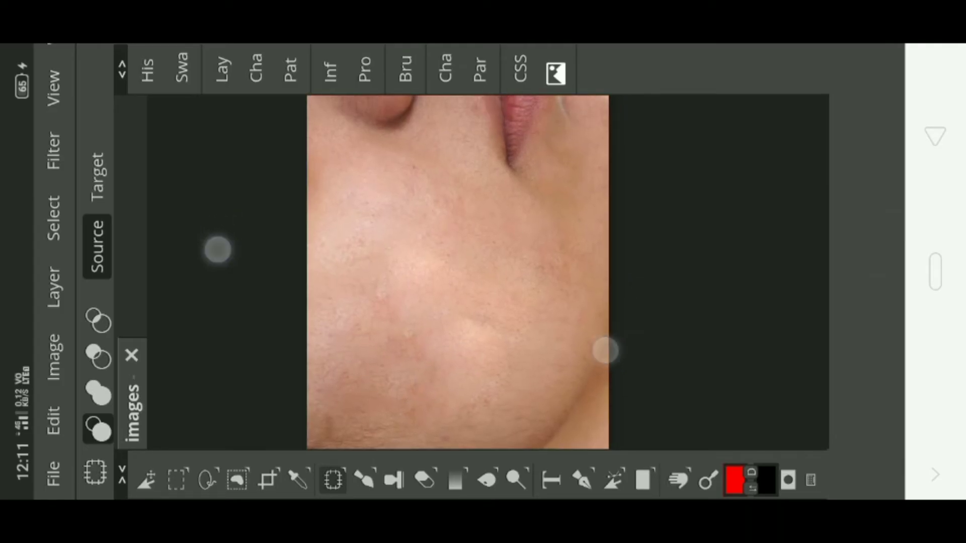
mouse_move(465, 315)
mouse_down()
mouse_move(518, 352)
mouse_move(470, 316)
mouse_move(495, 293)
mouse_up()
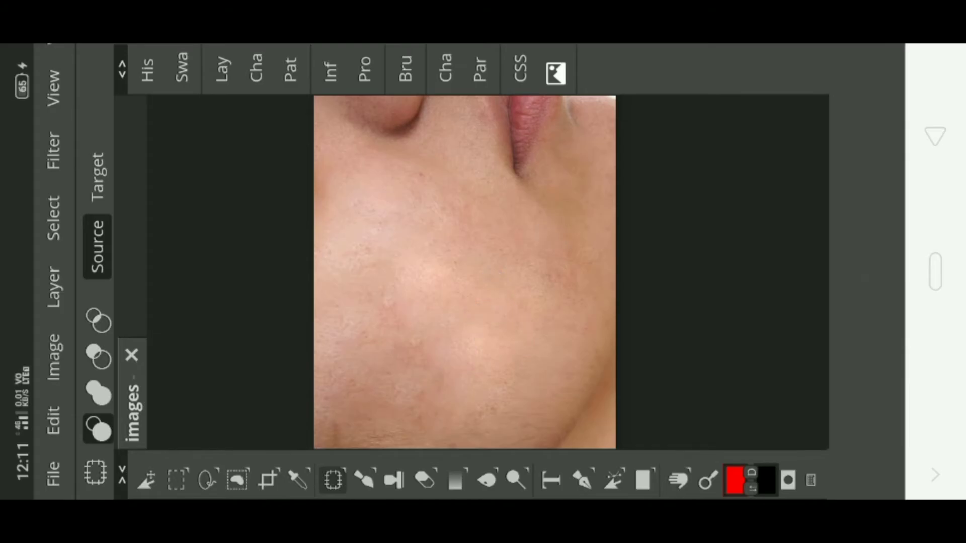
scroll(430, 233, down, 2)
Patch the remaining small cheek spots with skin from above and pan back to the nose
mouse_move(410, 312)
mouse_down()
mouse_move(444, 299)
mouse_move(412, 313)
mouse_move(433, 274)
mouse_move(471, 238)
mouse_up()
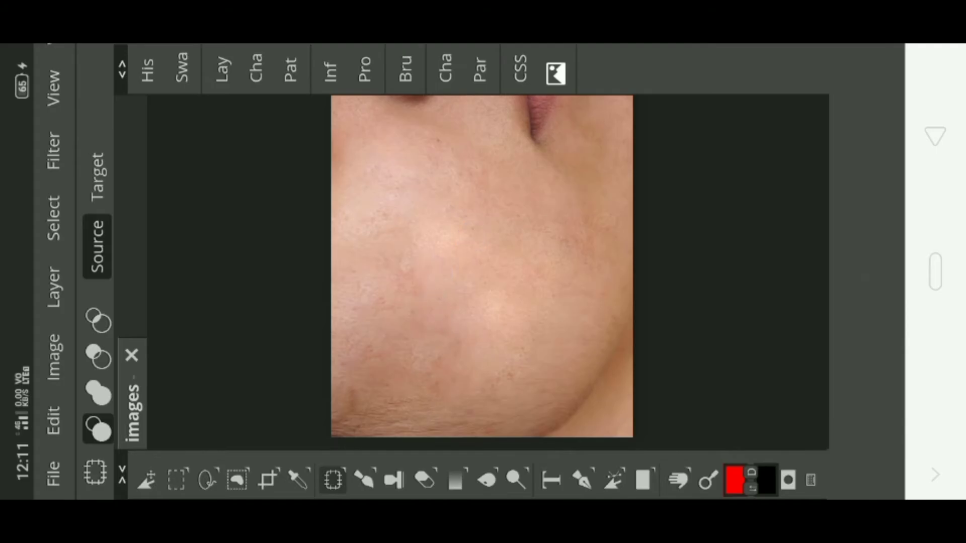
mouse_move(388, 282)
mouse_down()
mouse_move(422, 302)
mouse_move(401, 276)
mouse_move(412, 248)
mouse_move(457, 230)
mouse_up()
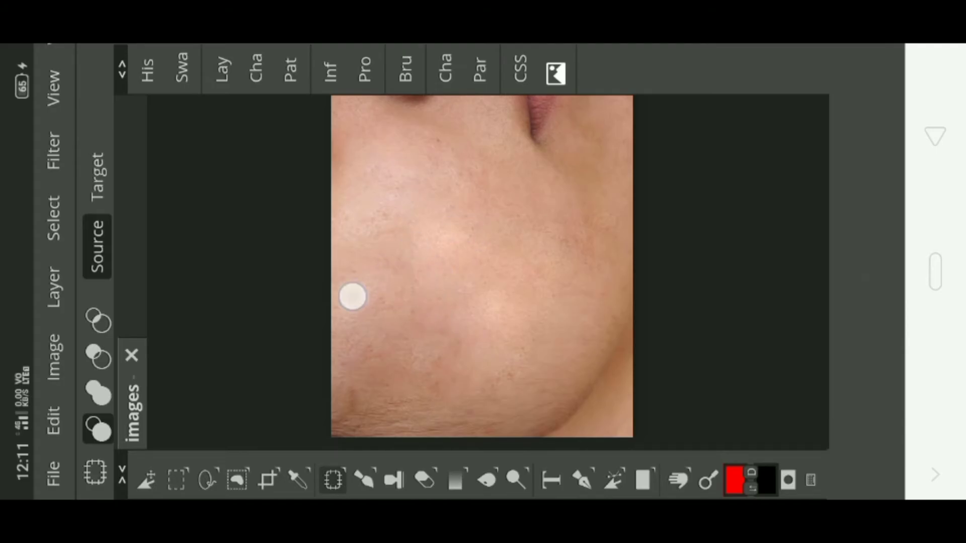
mouse_move(351, 295)
mouse_down()
mouse_move(375, 296)
mouse_move(385, 246)
mouse_move(369, 315)
mouse_move(396, 269)
mouse_move(458, 243)
mouse_up()
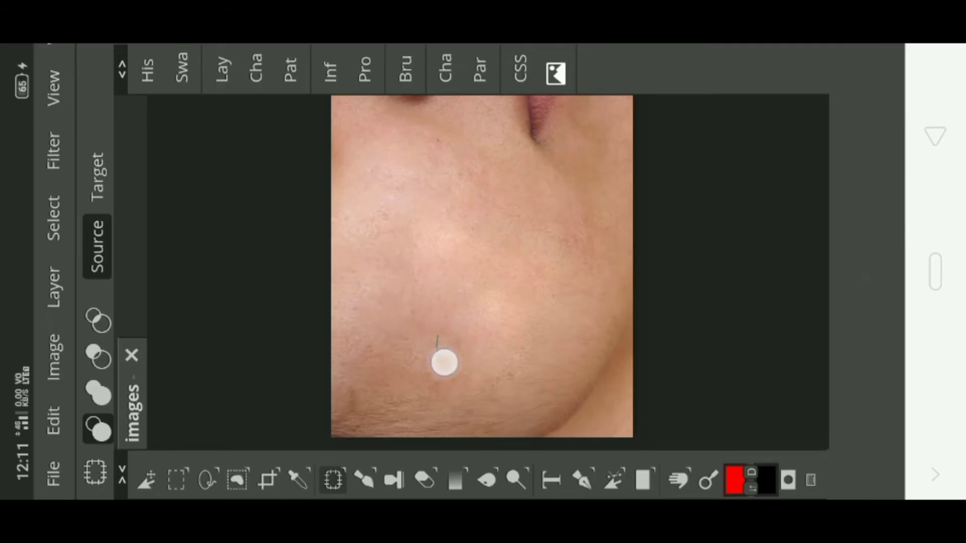
mouse_move(444, 361)
mouse_down()
mouse_move(429, 382)
mouse_move(427, 364)
mouse_move(440, 379)
mouse_move(425, 373)
mouse_move(429, 364)
mouse_move(402, 352)
mouse_up()
click(490, 314)
drag(435, 322, 480, 290)
mouse_move(188, 233)
mouse_down()
mouse_move(191, 243)
mouse_move(250, 225)
mouse_up()
Zoom in and out to inspect the retouched cheek
scroll(463, 281, down, 2)
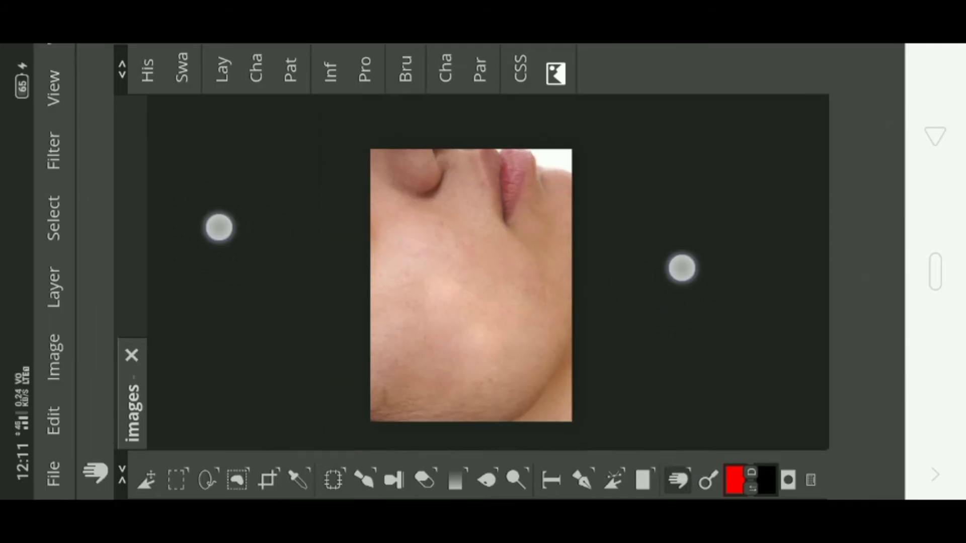
scroll(462, 281, up, 1)
scroll(463, 282, down, 1)
drag(169, 209, 170, 200)
scroll(443, 226, up, 1)
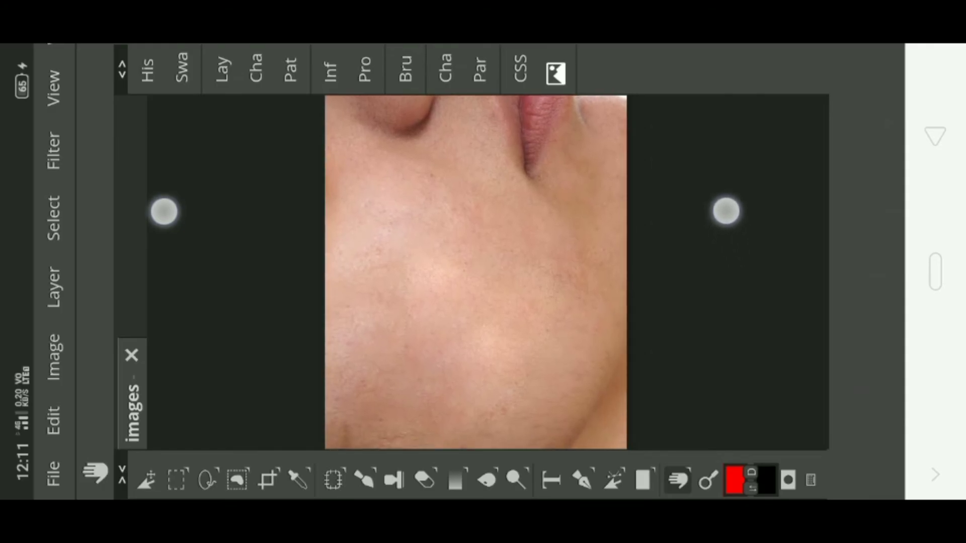
scroll(443, 226, down, 1)
scroll(446, 201, up, 2)
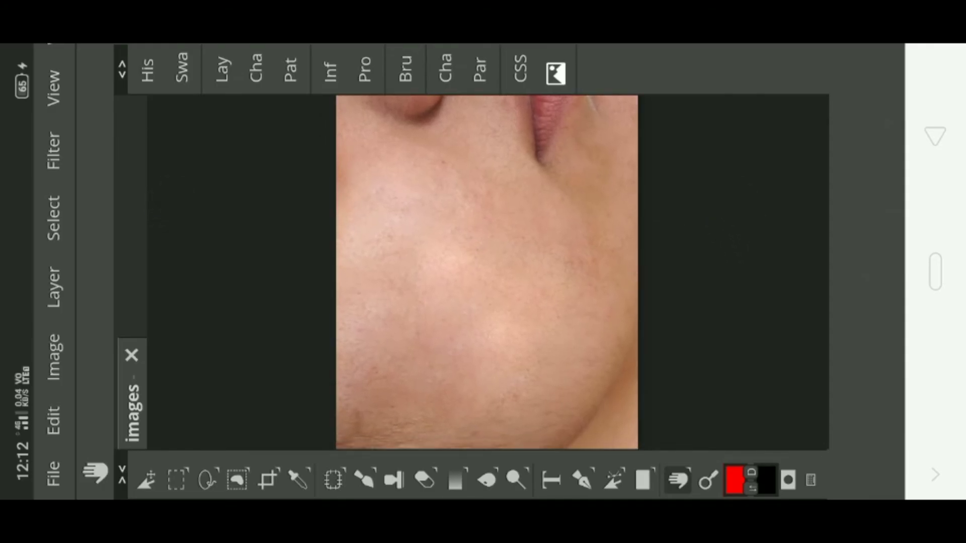
Browse the Select, Layer, Image, Edit, Filter and View menus without choosing anything
click(53, 217)
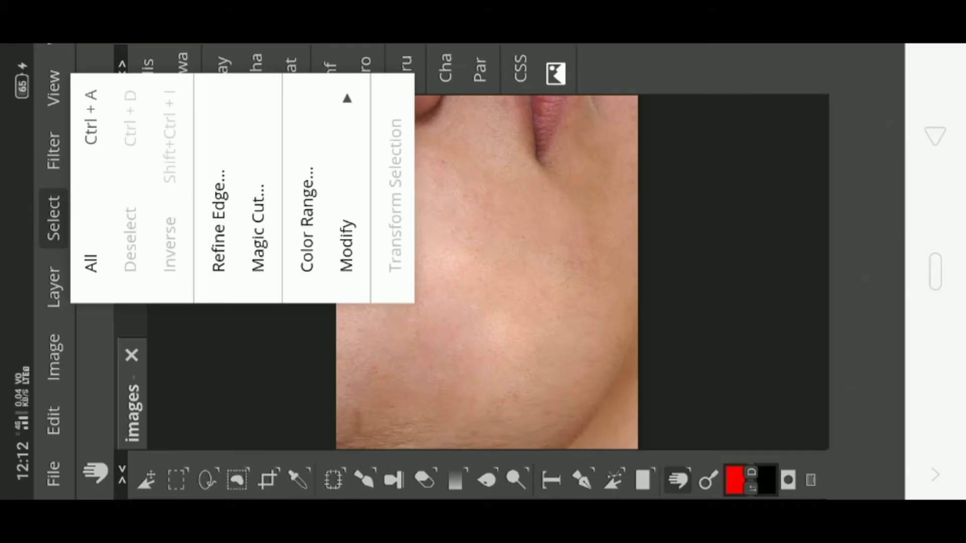
click(709, 233)
click(53, 287)
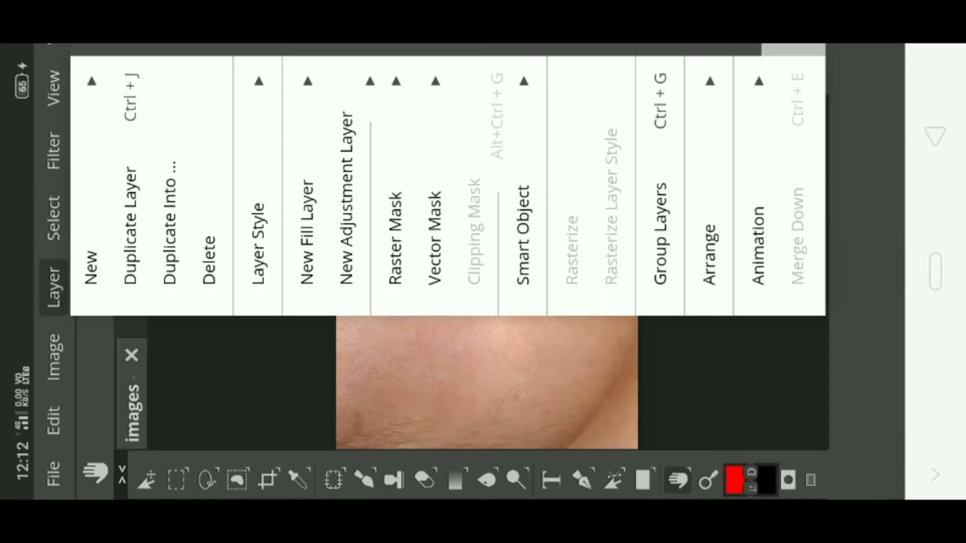
click(748, 361)
click(53, 357)
click(701, 321)
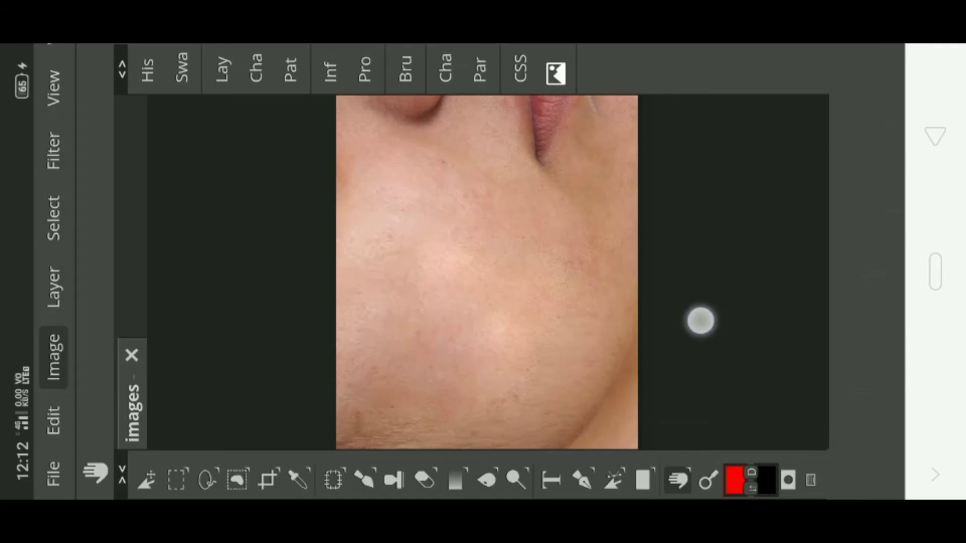
click(50, 409)
click(651, 87)
click(50, 151)
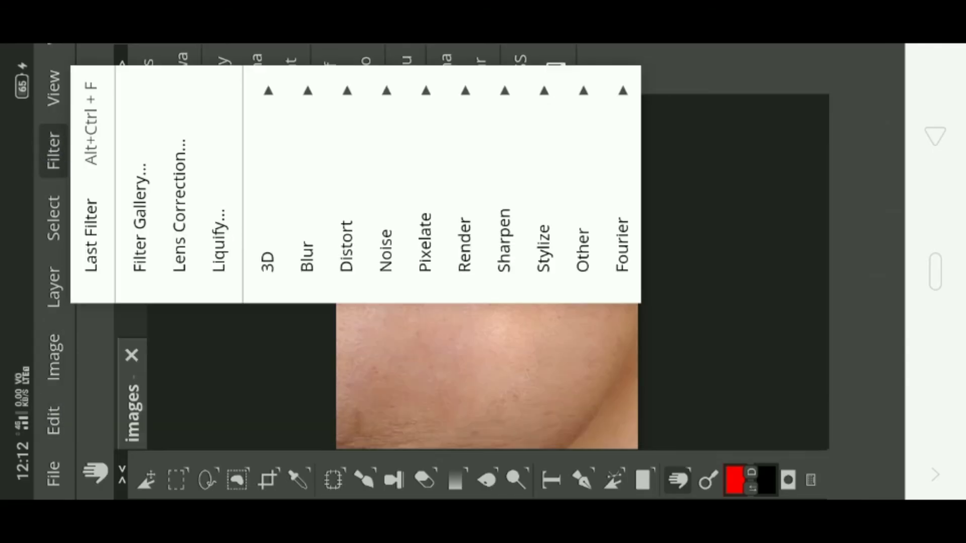
click(226, 342)
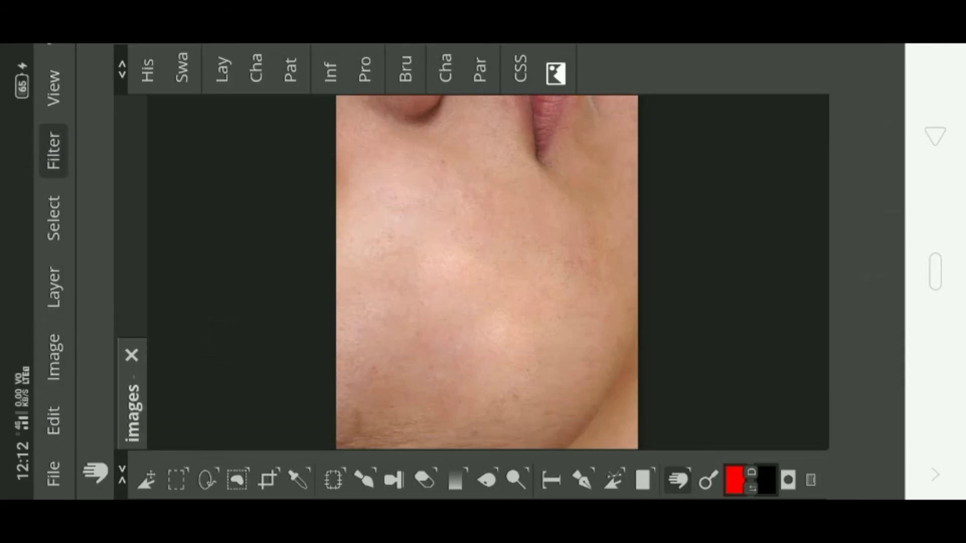
click(53, 88)
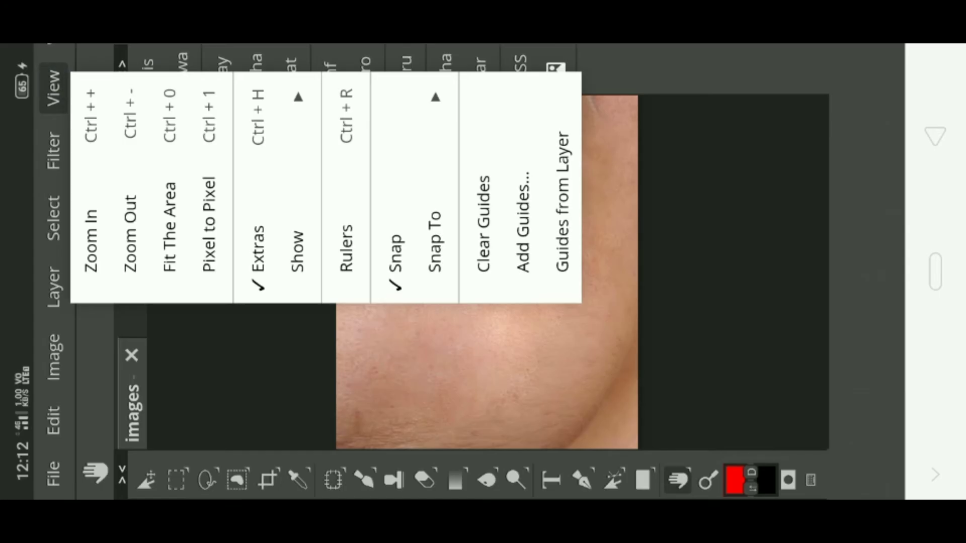
click(294, 368)
Scroll the menu bar and try the extra commands, panels, view and filter menus
click(53, 151)
drag(53, 126, 53, 272)
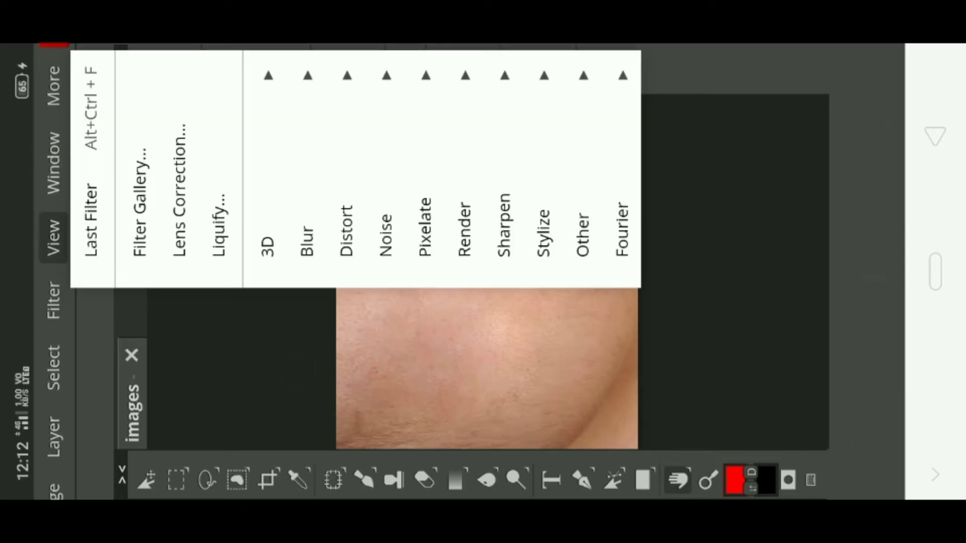
click(69, 177)
click(57, 228)
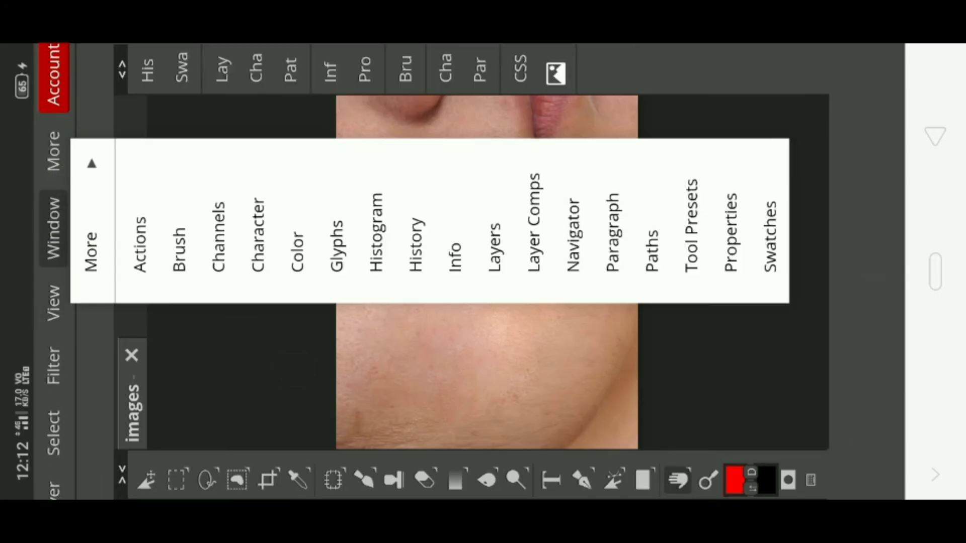
click(52, 151)
click(53, 151)
click(53, 301)
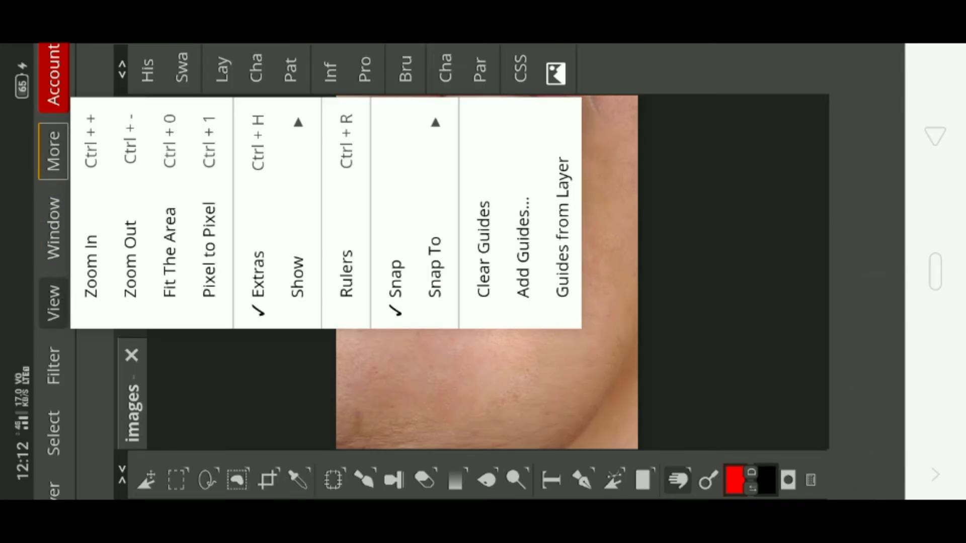
click(53, 302)
drag(53, 402, 53, 296)
click(52, 200)
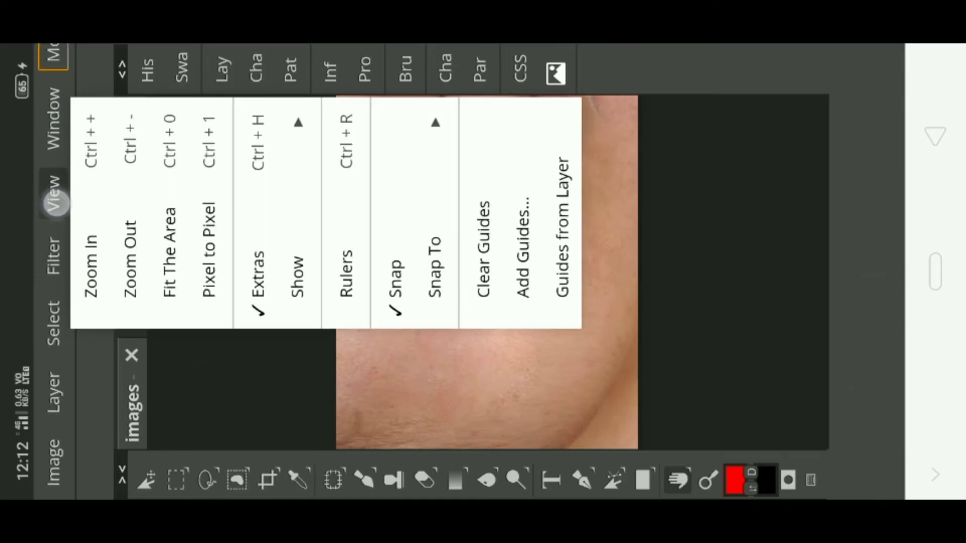
click(53, 256)
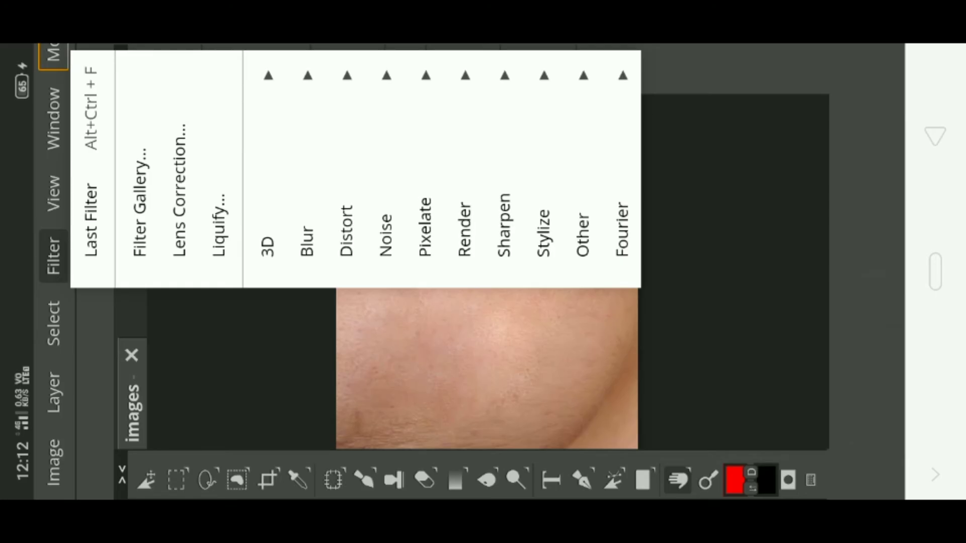
Preview the Sharpen filters, then show the Filter > Blur submenu with Gaussian and Surface Blur
click(498, 159)
click(699, 179)
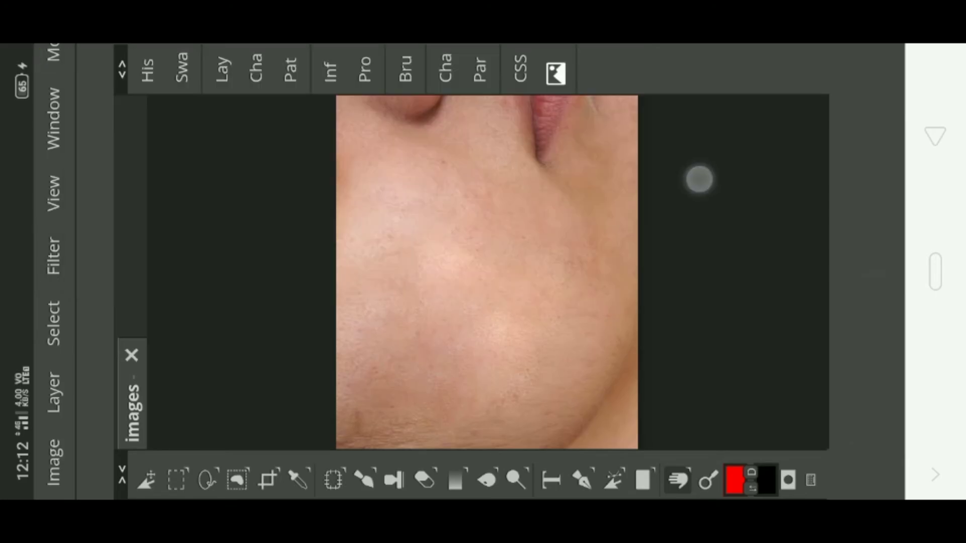
click(57, 309)
click(565, 235)
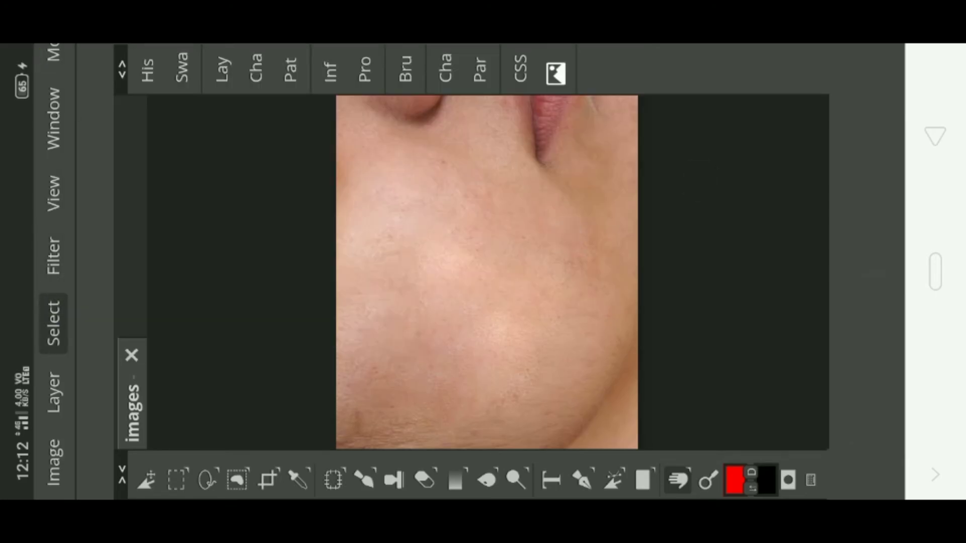
click(52, 256)
click(304, 204)
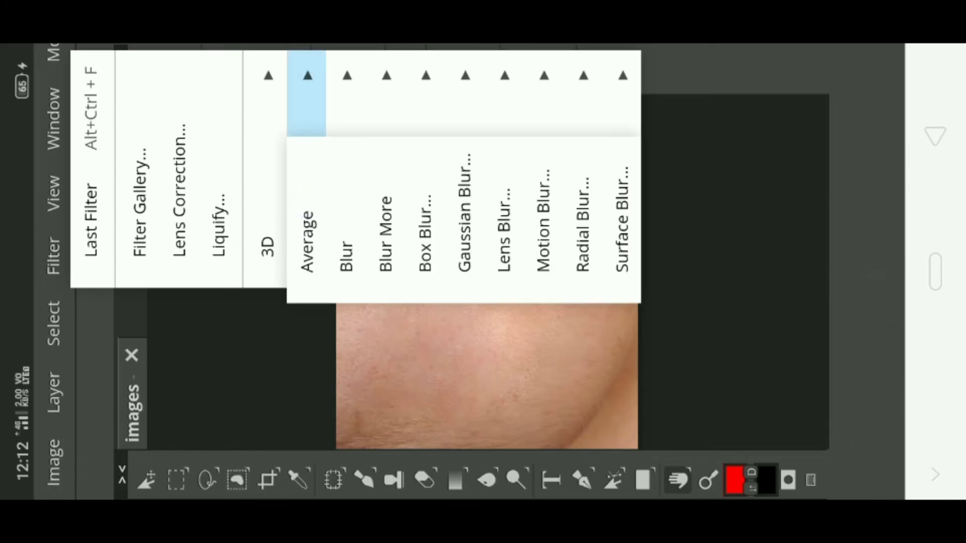
Apply a light Gaussian Blur with a radius of about 0.8 px
click(474, 190)
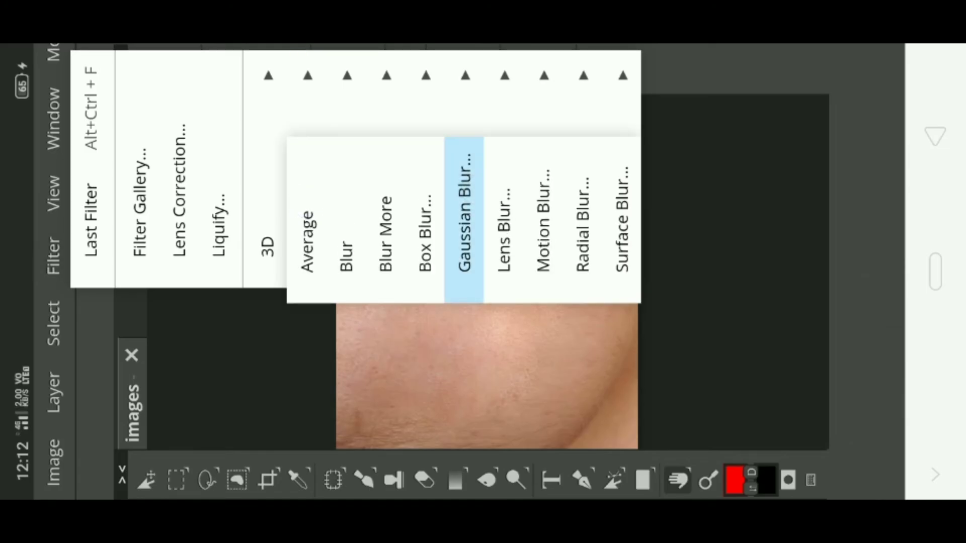
click(464, 211)
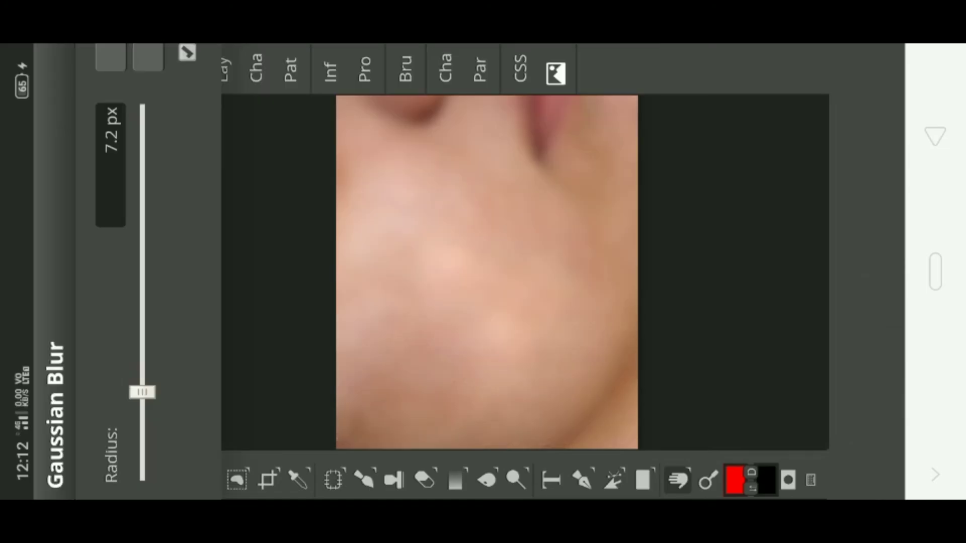
click(187, 52)
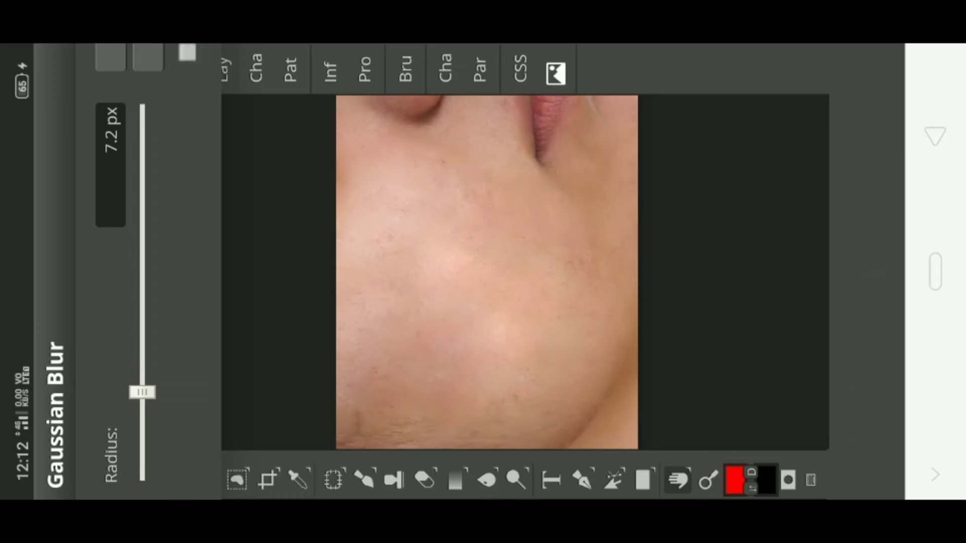
mouse_move(143, 392)
mouse_down()
mouse_move(129, 317)
mouse_move(189, 433)
mouse_move(213, 436)
mouse_up()
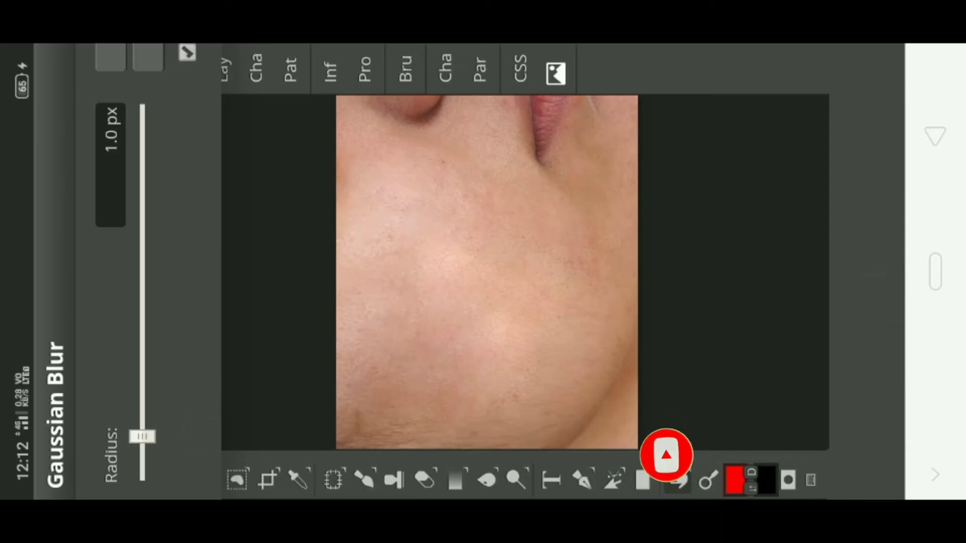
mouse_move(150, 433)
mouse_down()
mouse_move(170, 444)
mouse_move(173, 415)
mouse_move(168, 442)
mouse_move(188, 438)
mouse_up()
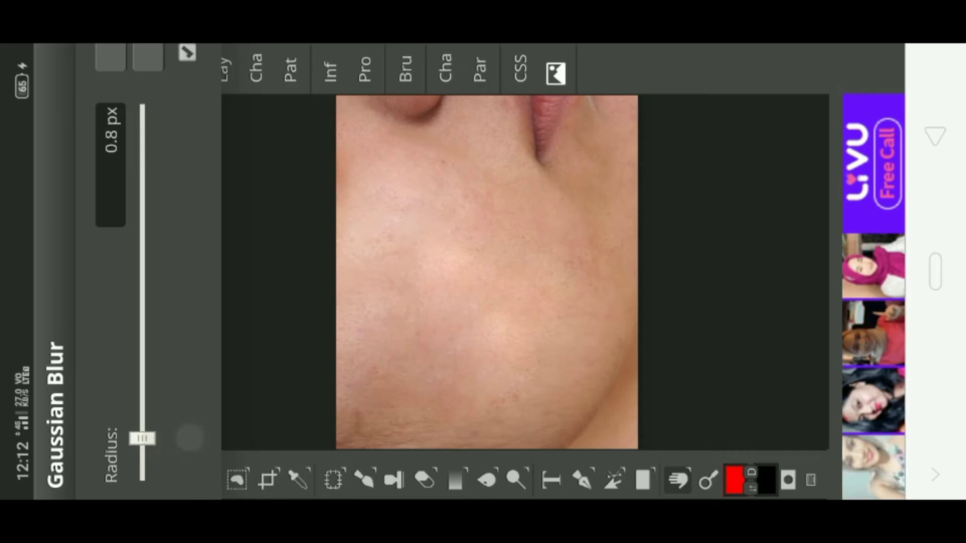
click(112, 58)
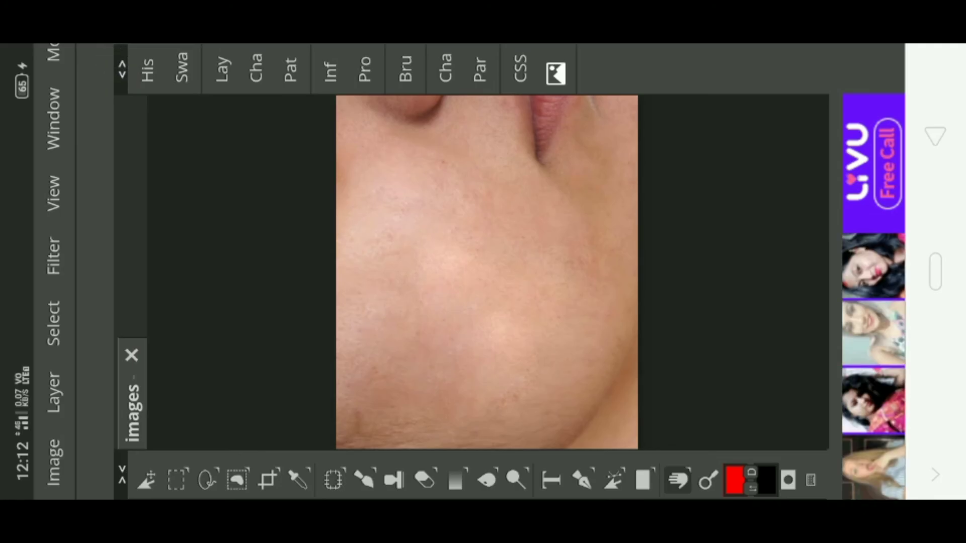
Open and dismiss the Select, Layer and View menus without choosing anything
click(54, 315)
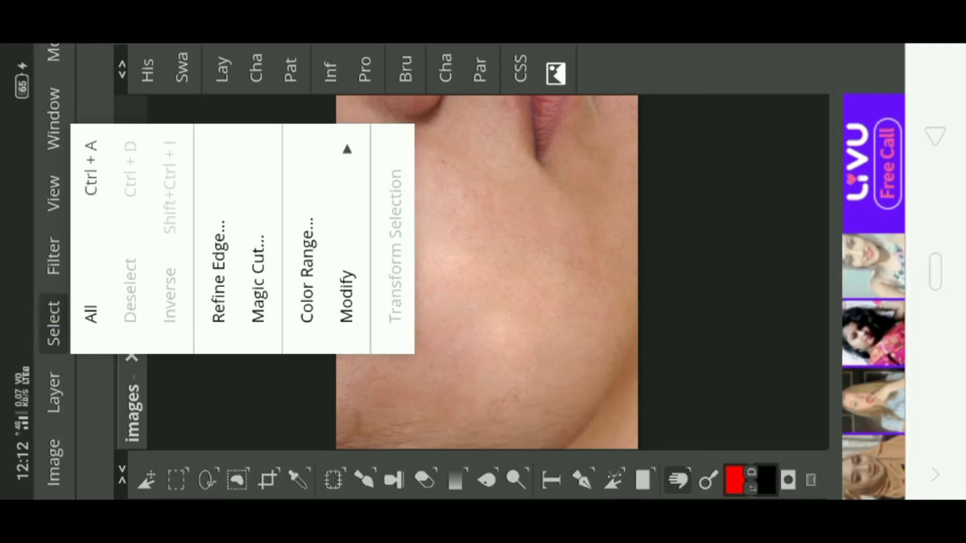
click(674, 281)
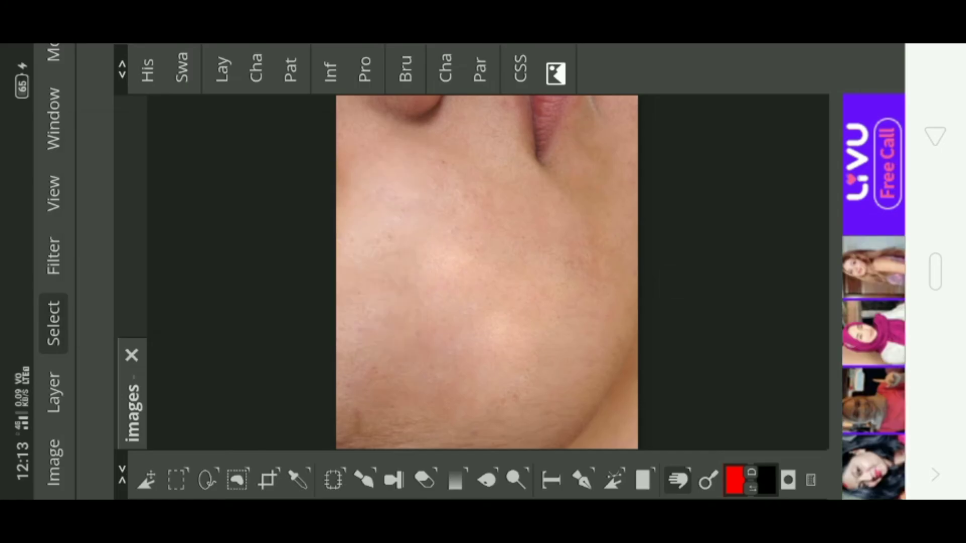
click(53, 392)
click(703, 112)
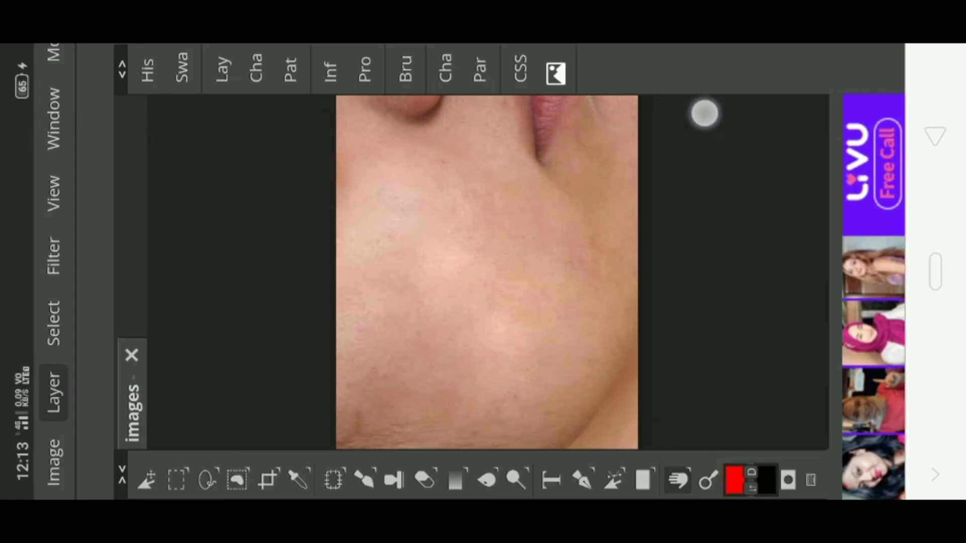
click(53, 194)
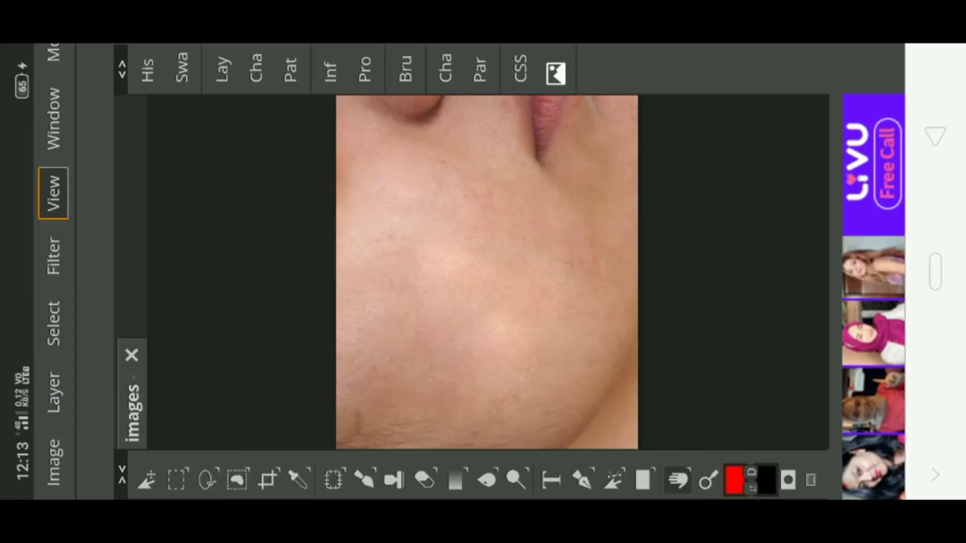
click(53, 193)
click(367, 365)
Apply Filter > Sharpen > Sharpen twice to restore crisp skin texture
click(53, 254)
click(503, 182)
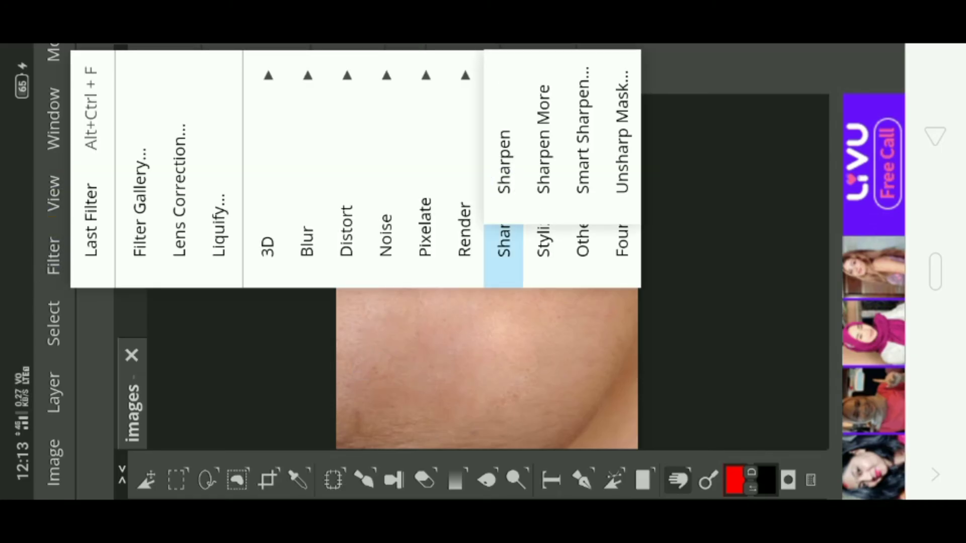
click(505, 148)
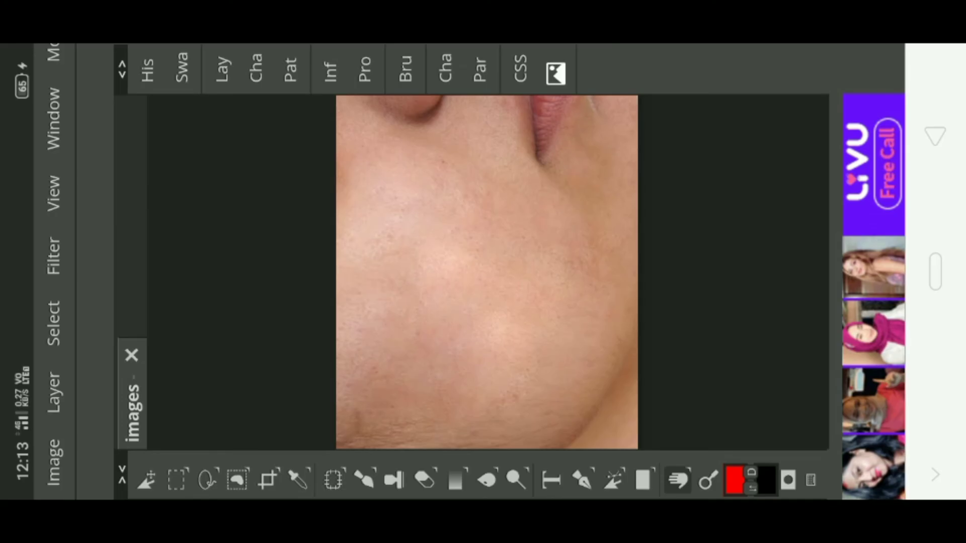
click(53, 256)
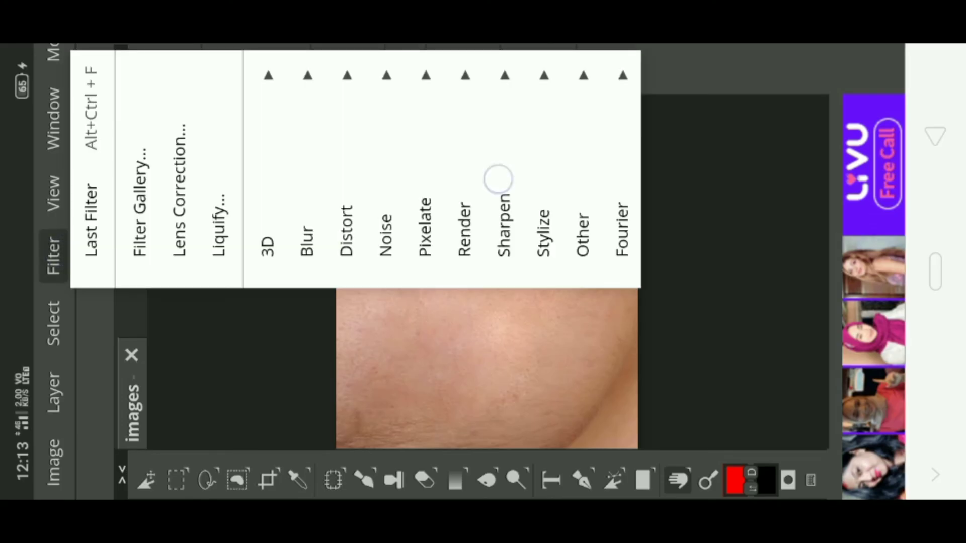
click(498, 179)
click(506, 135)
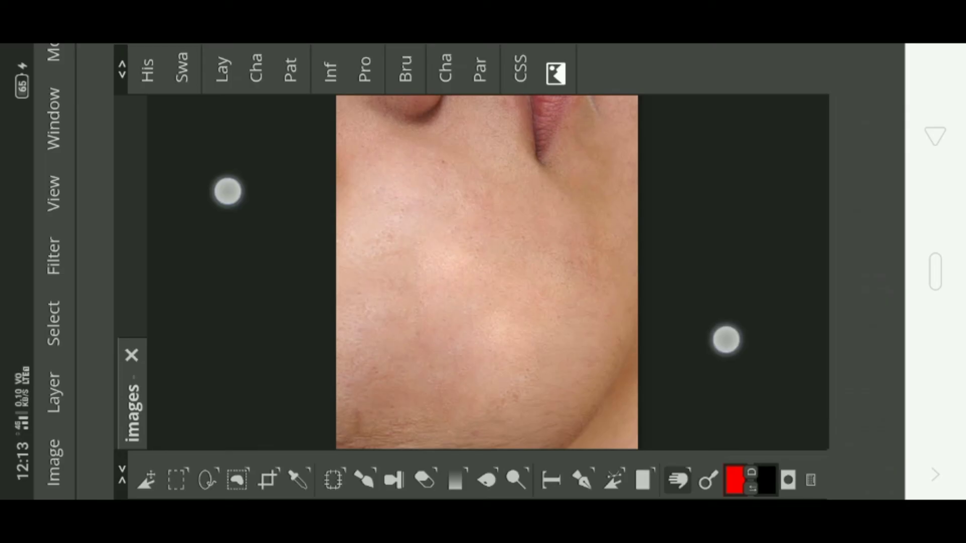
scroll(488, 251, down, 2)
scroll(487, 252, up, 2)
scroll(488, 267, down, 2)
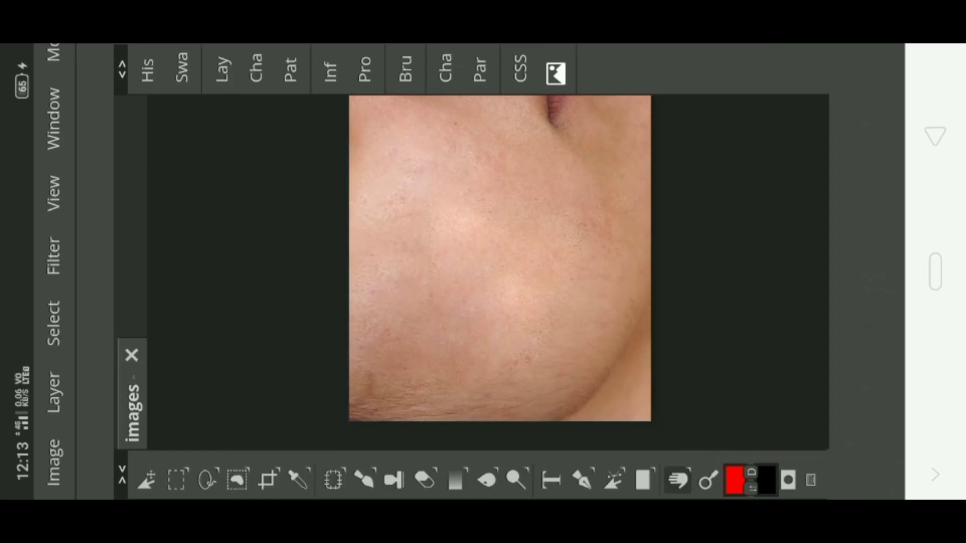
click(53, 442)
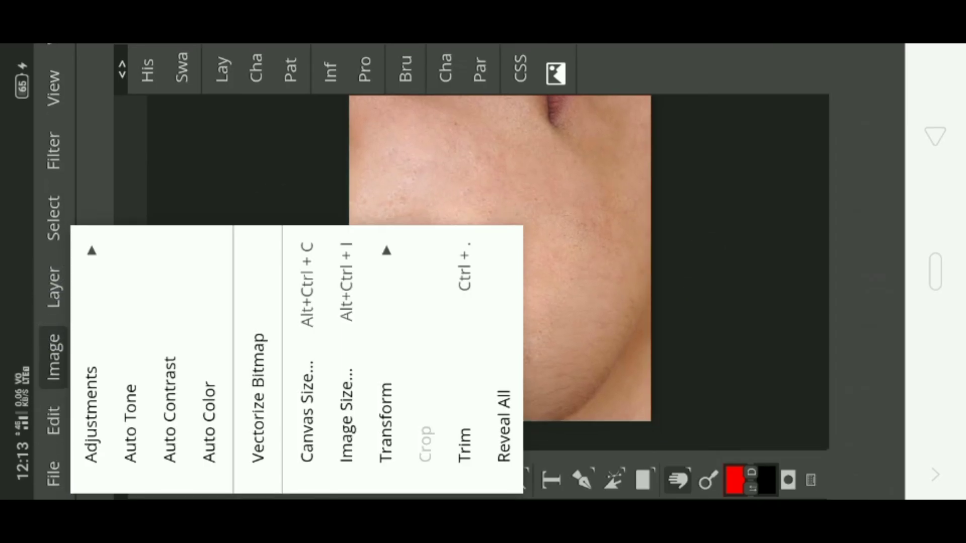
click(54, 421)
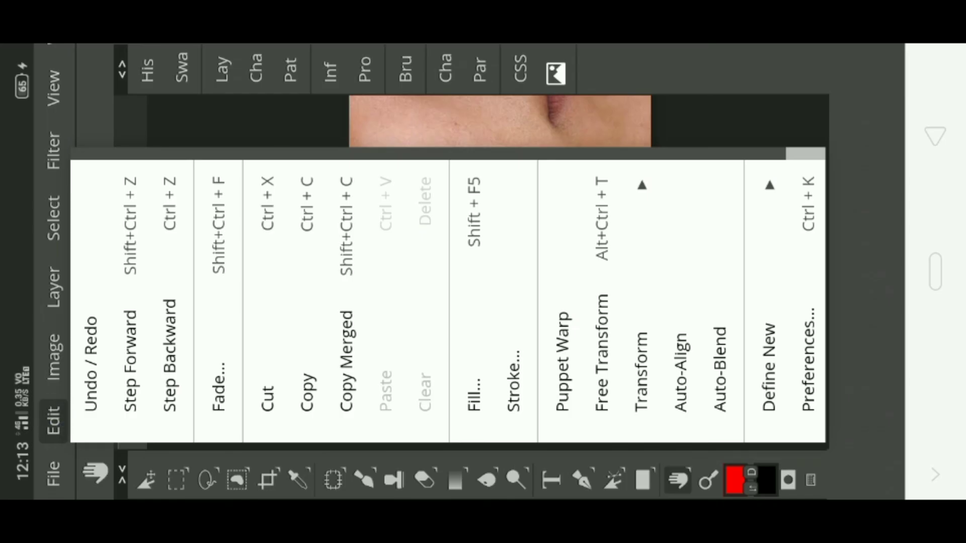
click(52, 473)
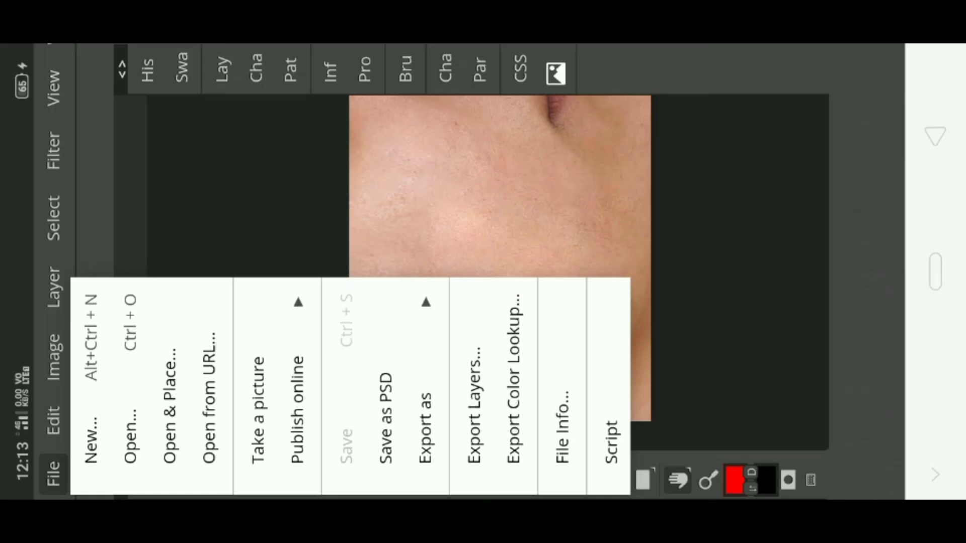
click(601, 206)
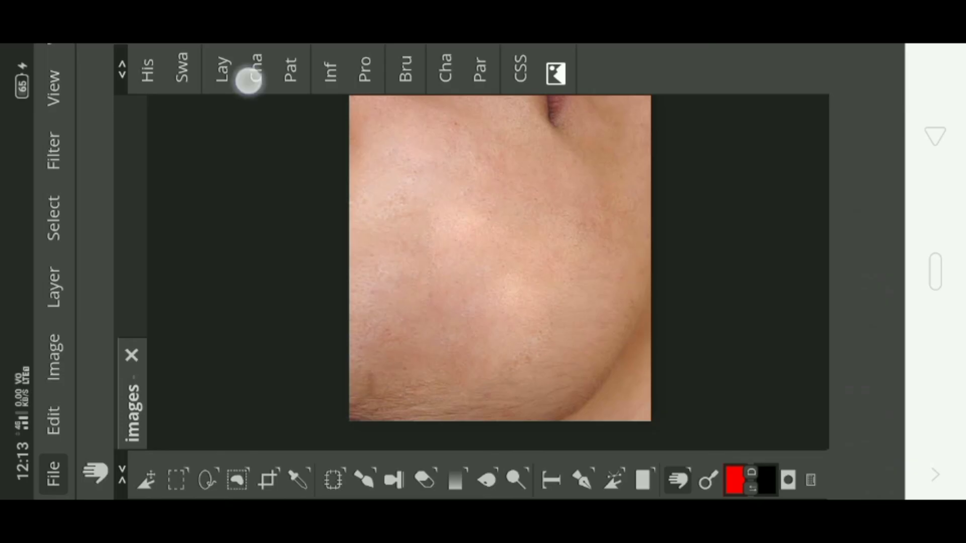
drag(248, 80, 138, 82)
click(222, 71)
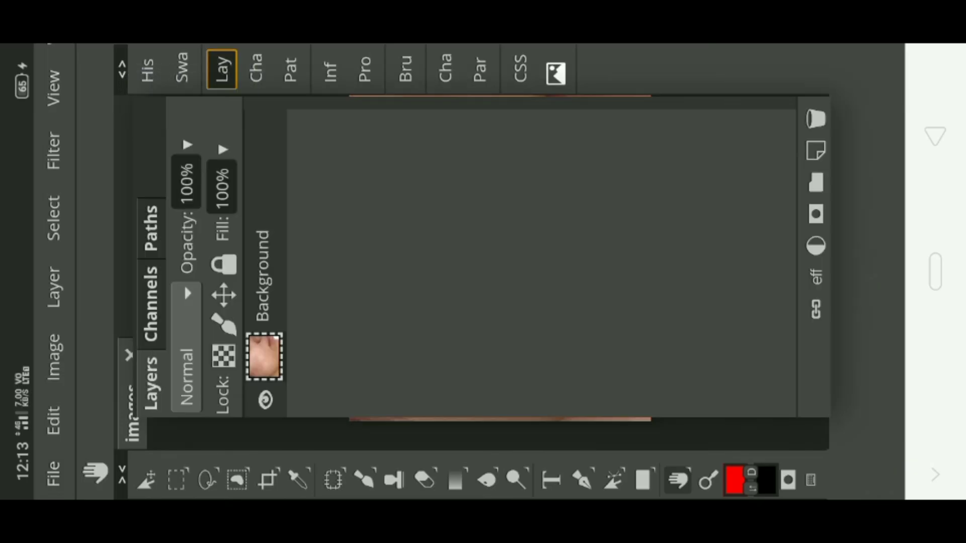
click(265, 400)
click(265, 400)
click(222, 69)
scroll(439, 278, up, 2)
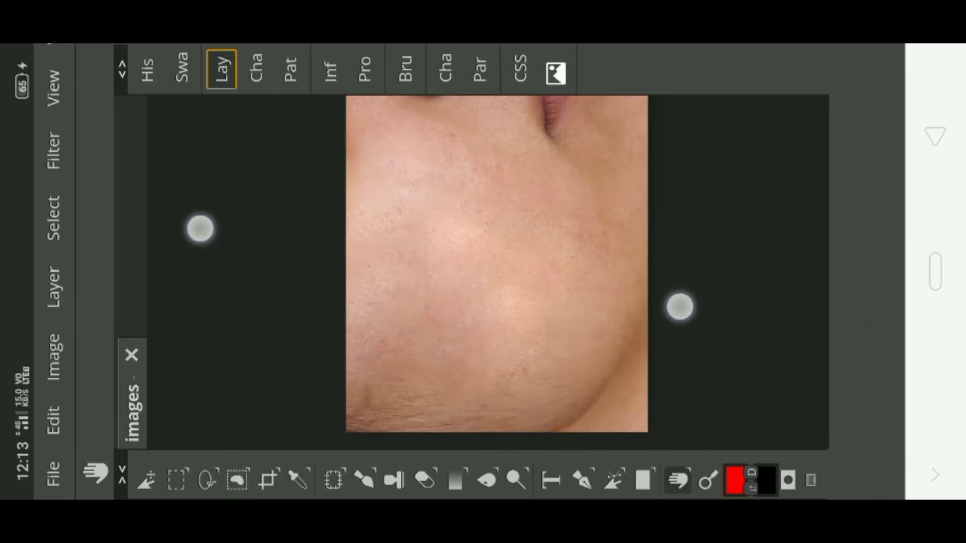
scroll(439, 278, up, 1)
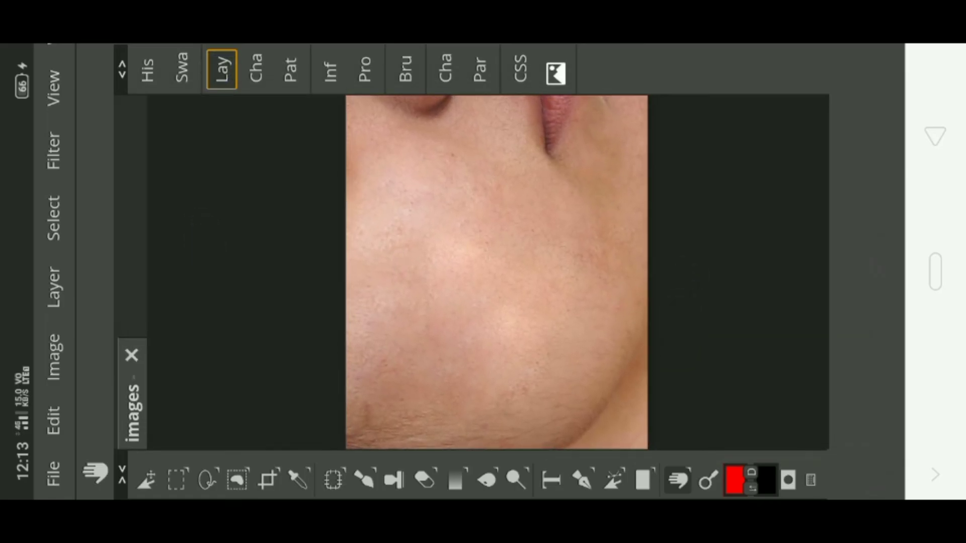
click(53, 473)
click(425, 427)
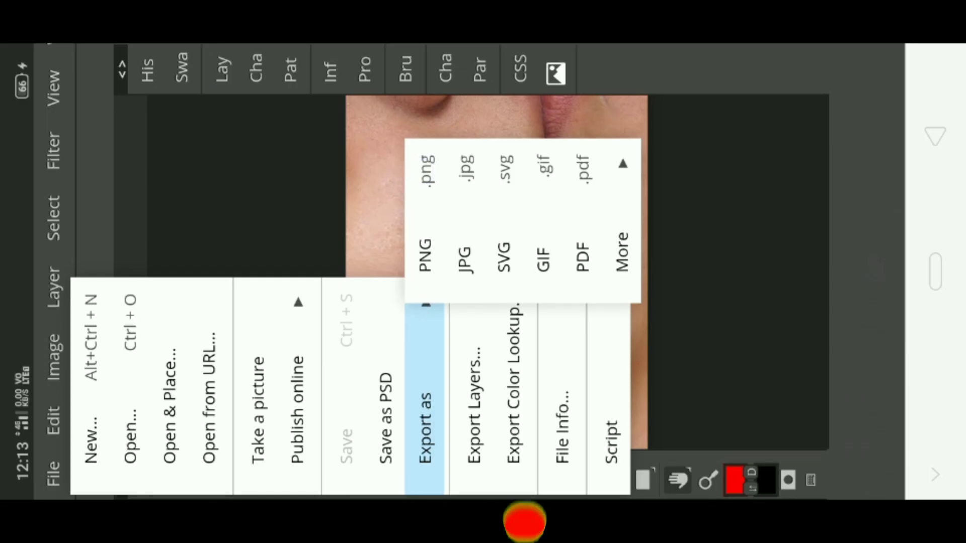
Export the retouched photo as a 645×475 PNG and save the download
click(425, 256)
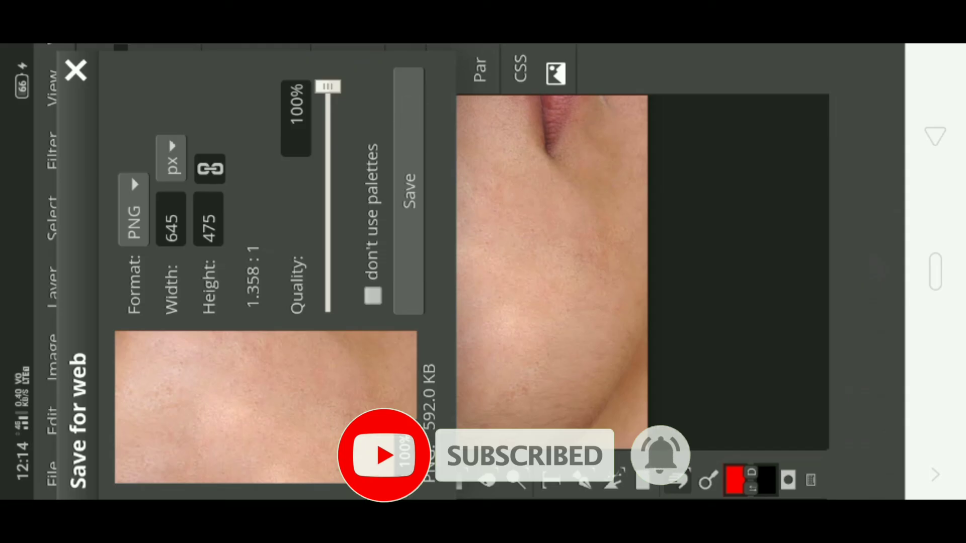
click(408, 191)
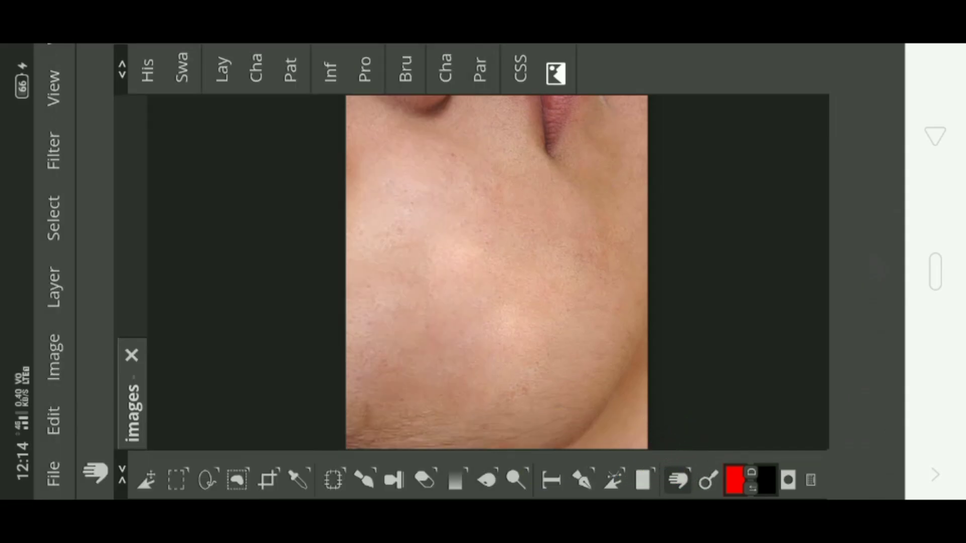